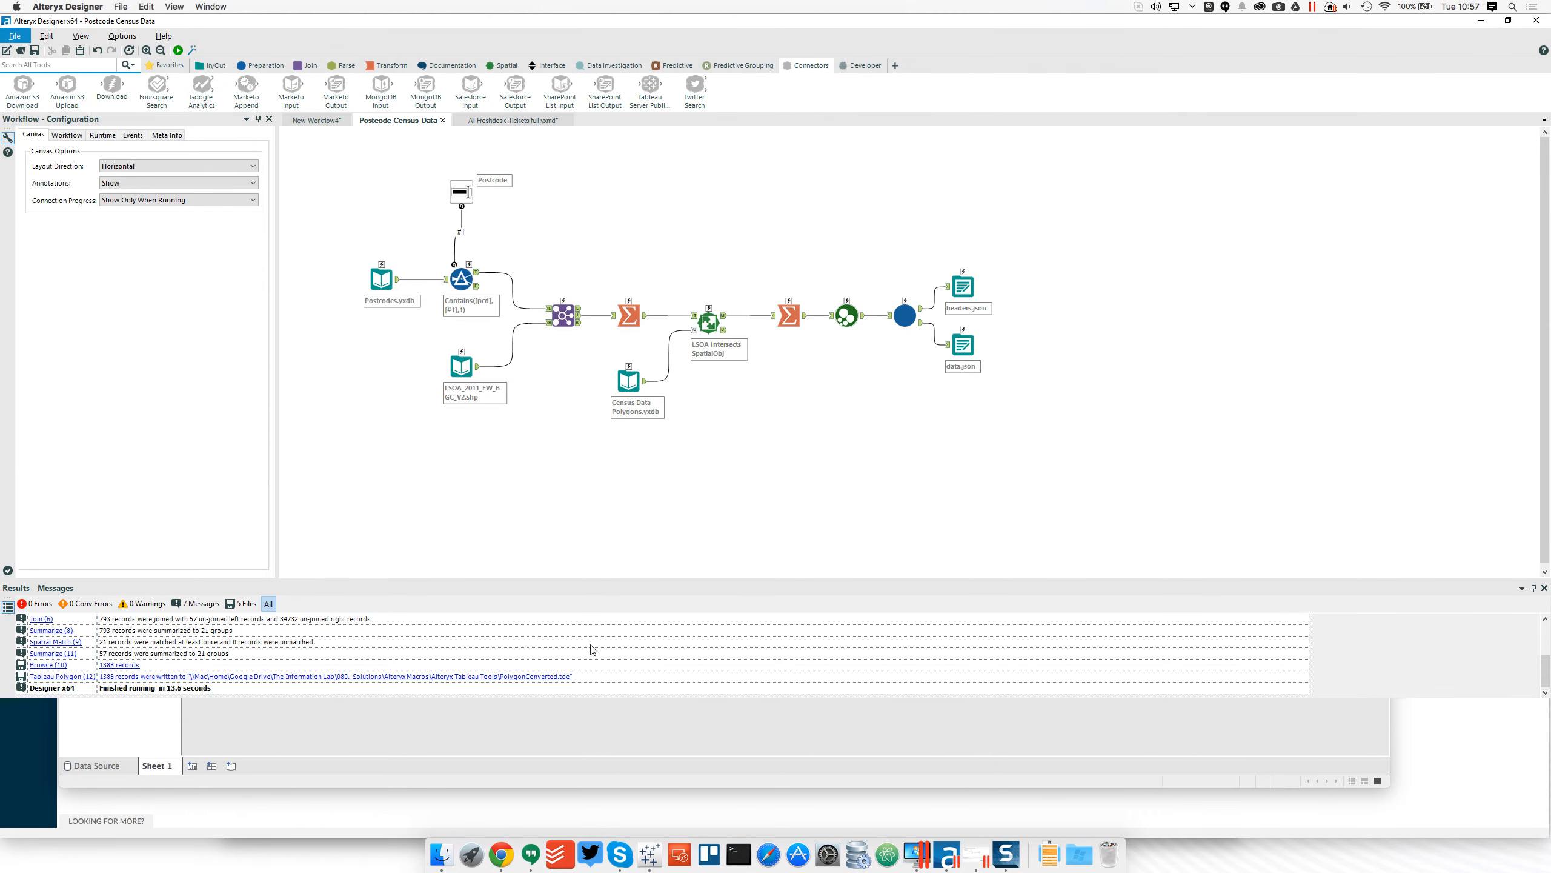
# Step: Switch to the Alteryx Gallery in Chrome and open the run form of the Postcode Census Data app
pyautogui.click(499, 810)
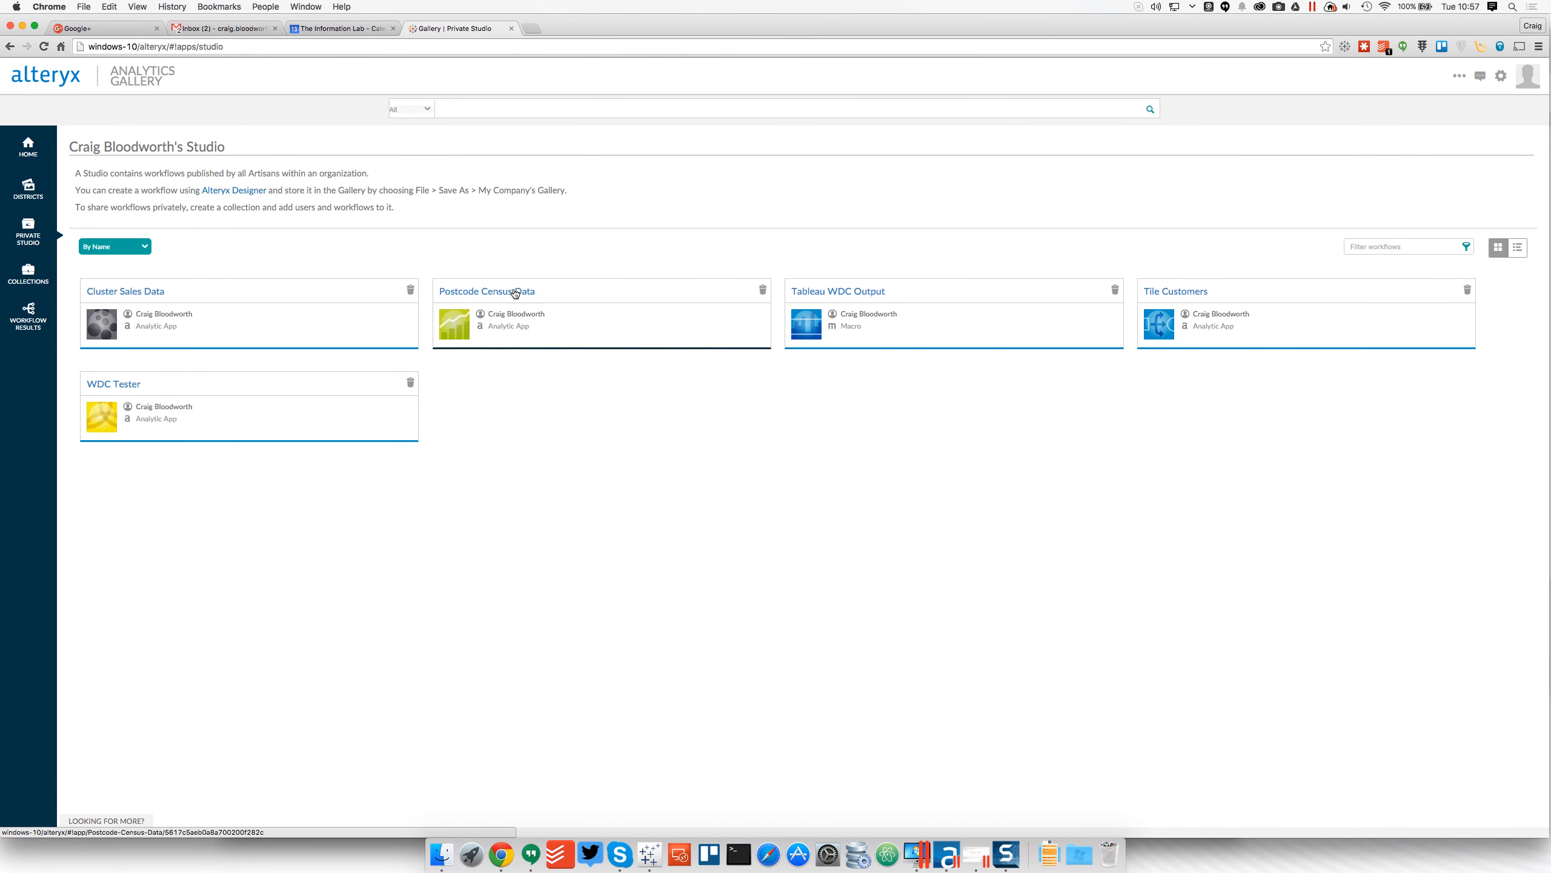
pyautogui.click(489, 292)
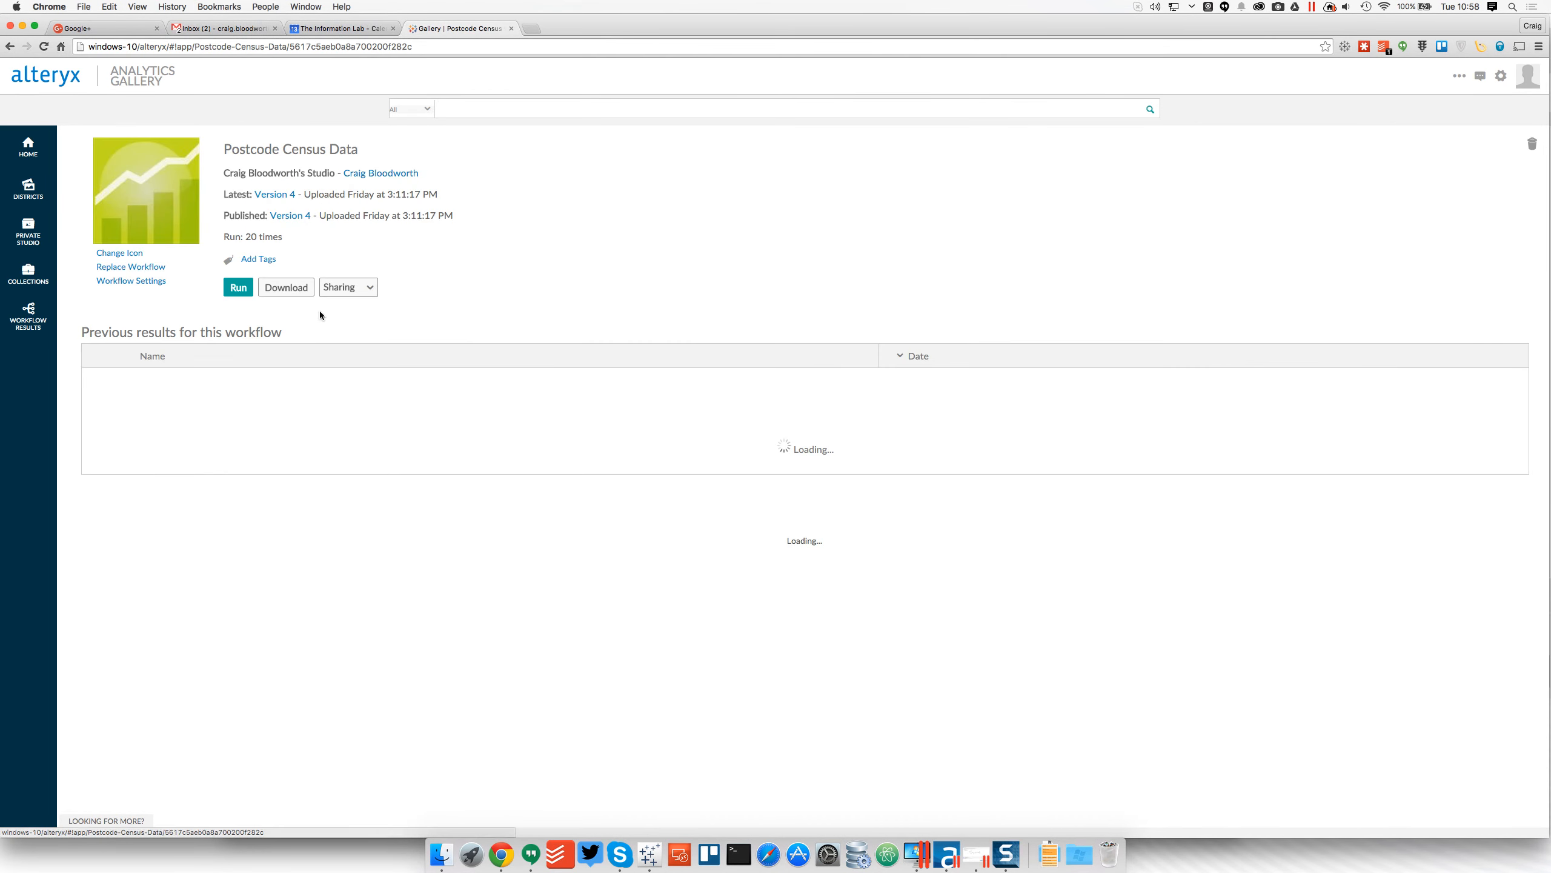
pyautogui.click(237, 287)
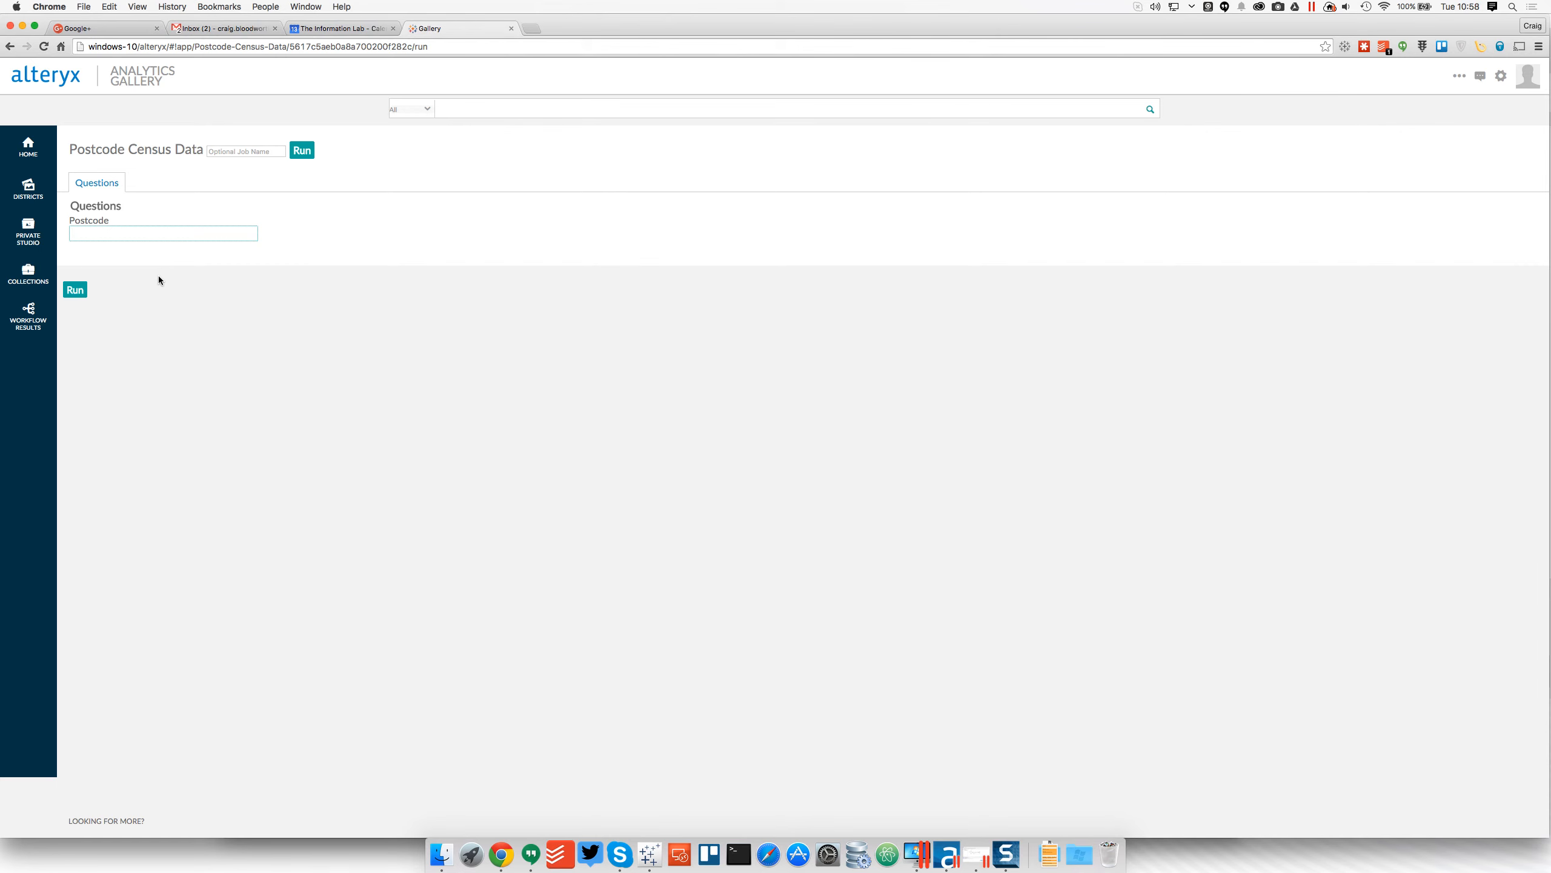
# Step: Switch to Tableau, connect through the recent Alteryx Gallery Web Data Connector, and retrieve the workflows using the prefilled credentials
pyautogui.click(642, 851)
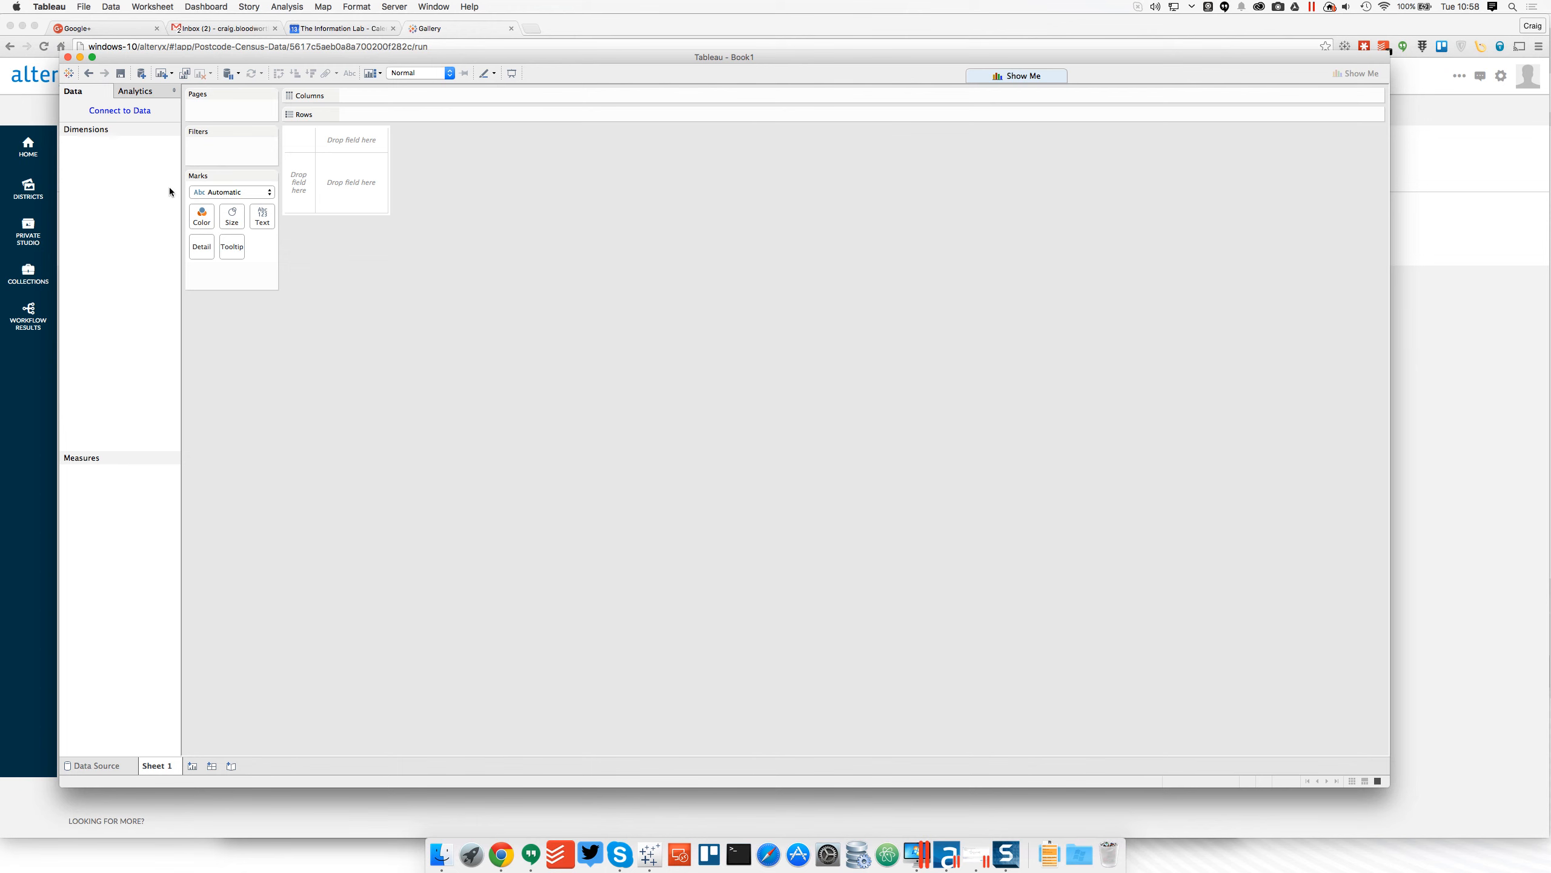
pyautogui.click(144, 73)
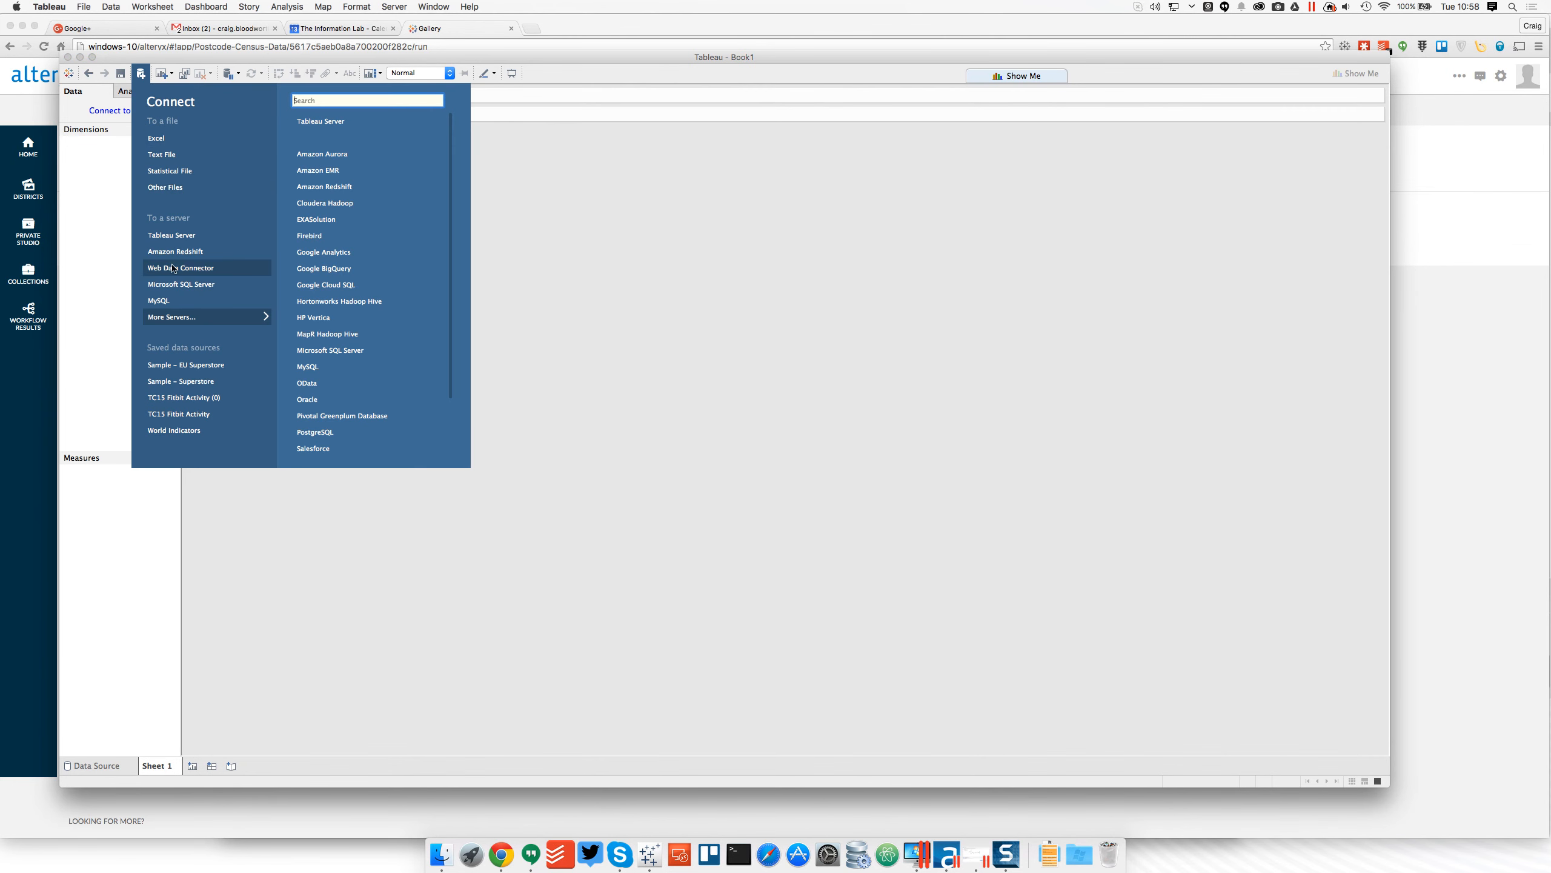
pyautogui.click(173, 269)
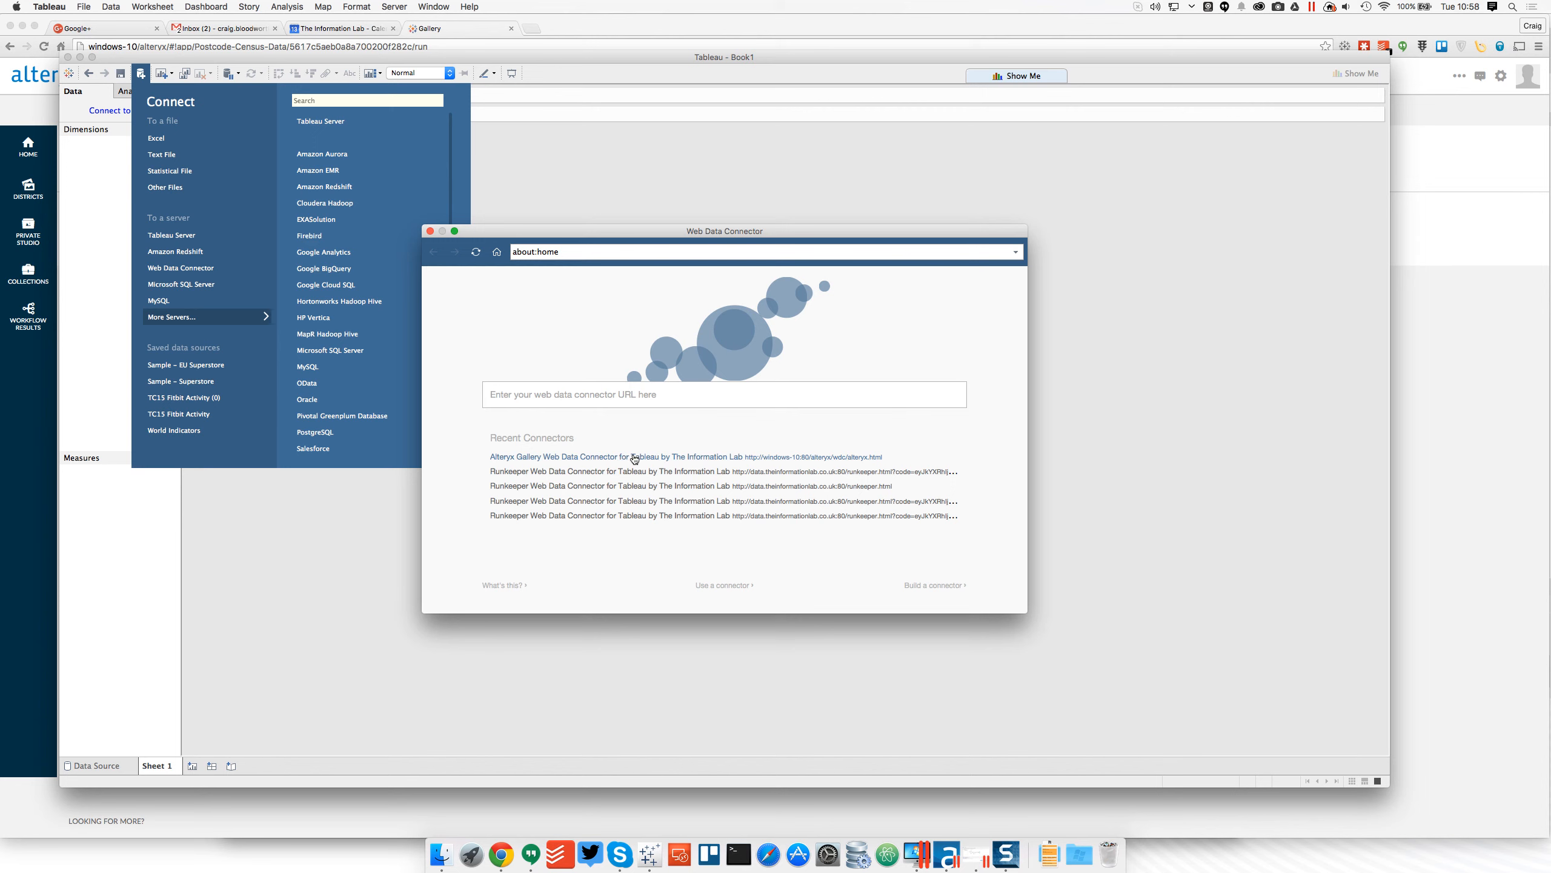
pyautogui.click(634, 457)
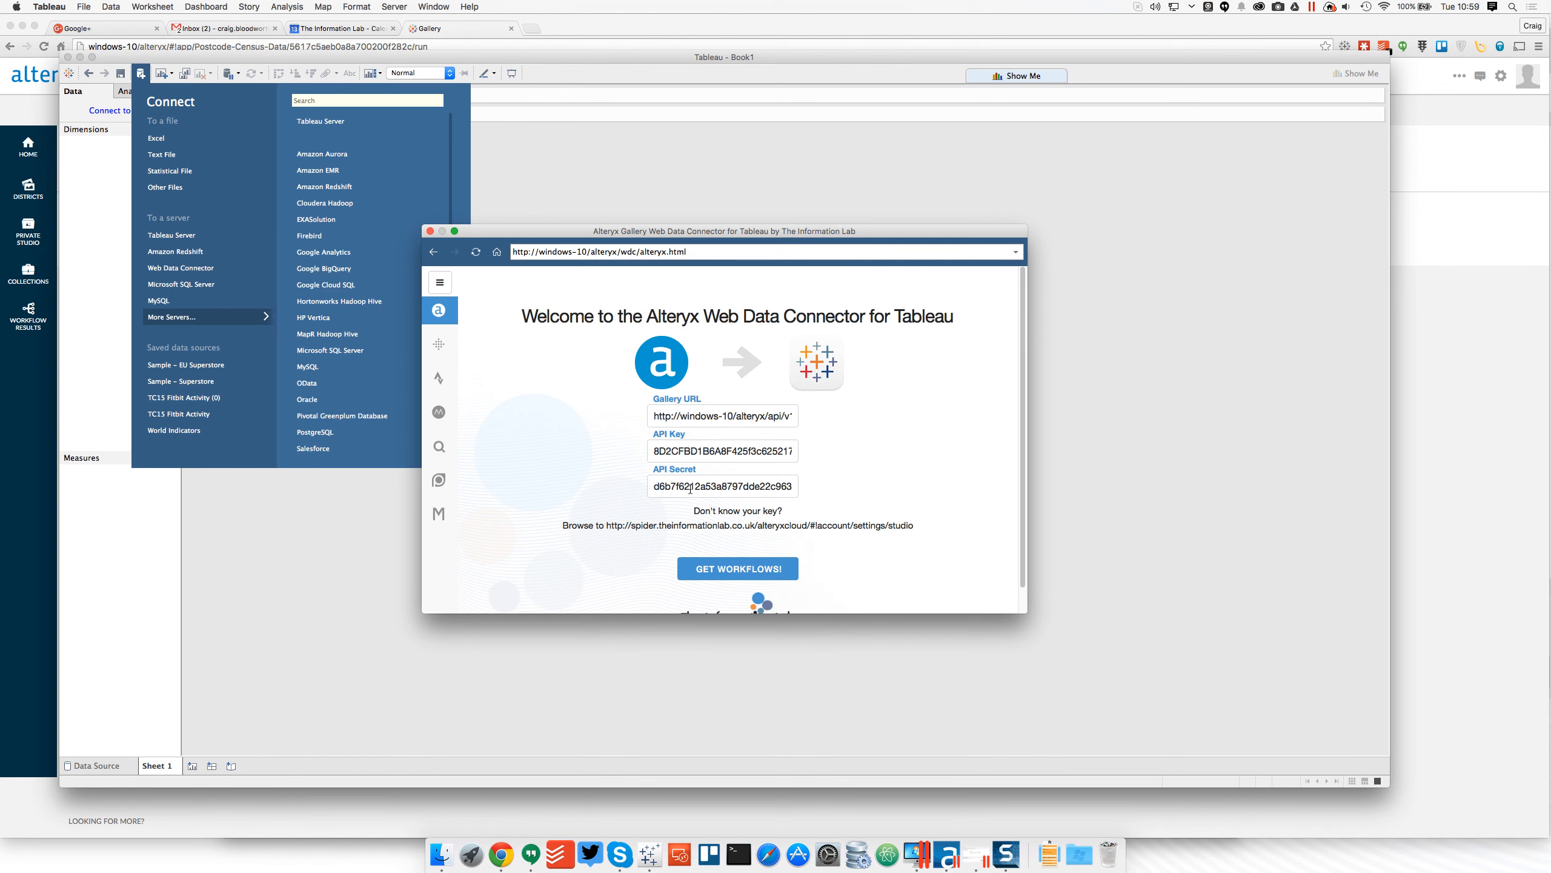
pyautogui.click(748, 581)
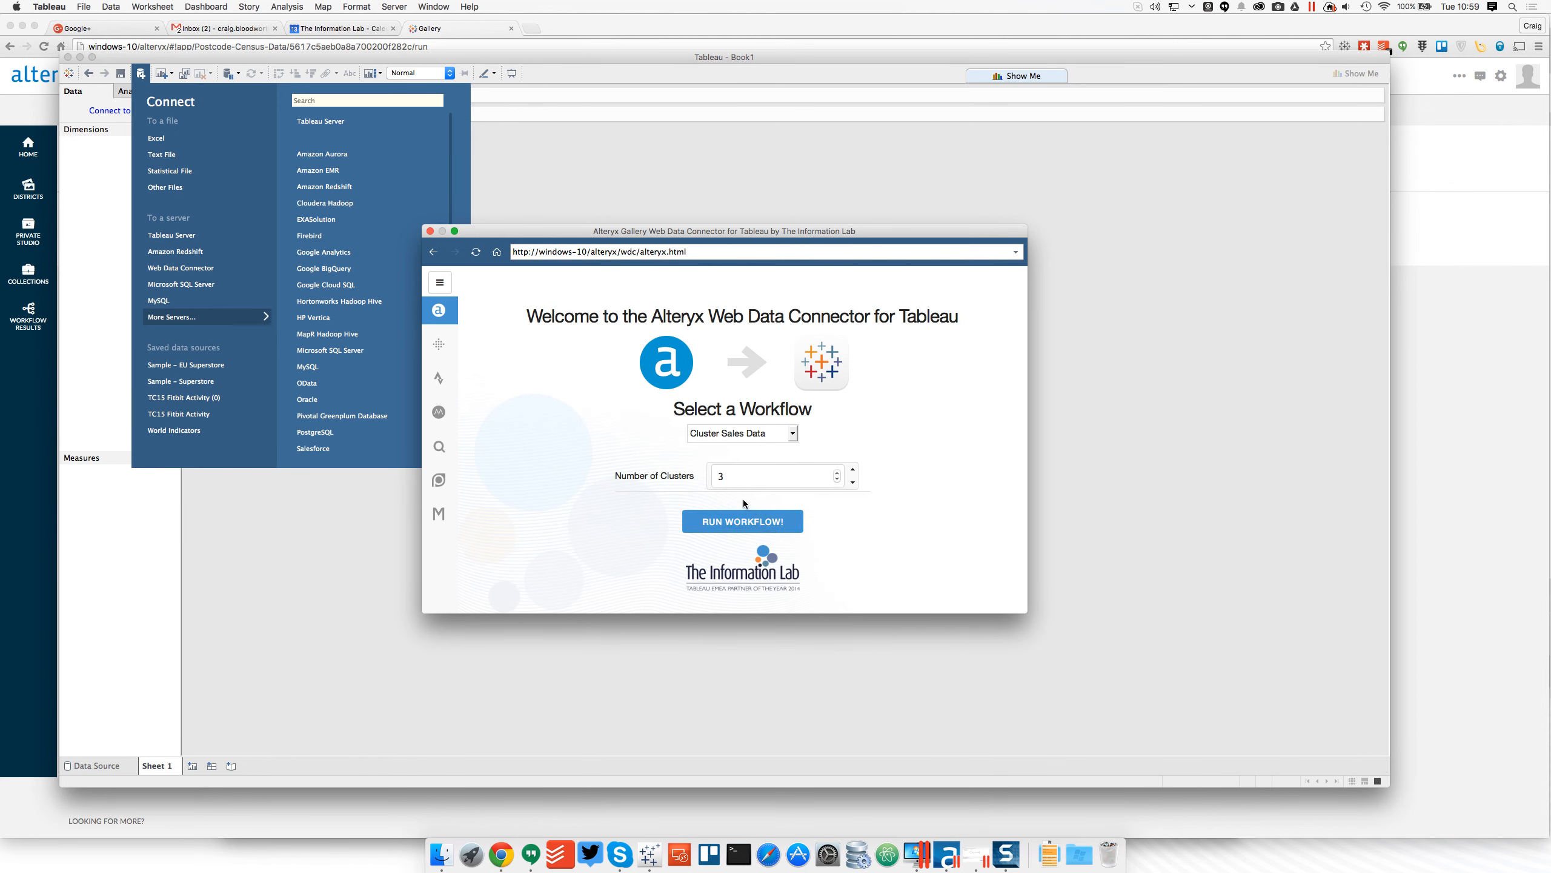
# Step: Run the Postcode Census Data workflow for postcode YO30 to load its output as a data source
pyautogui.click(734, 434)
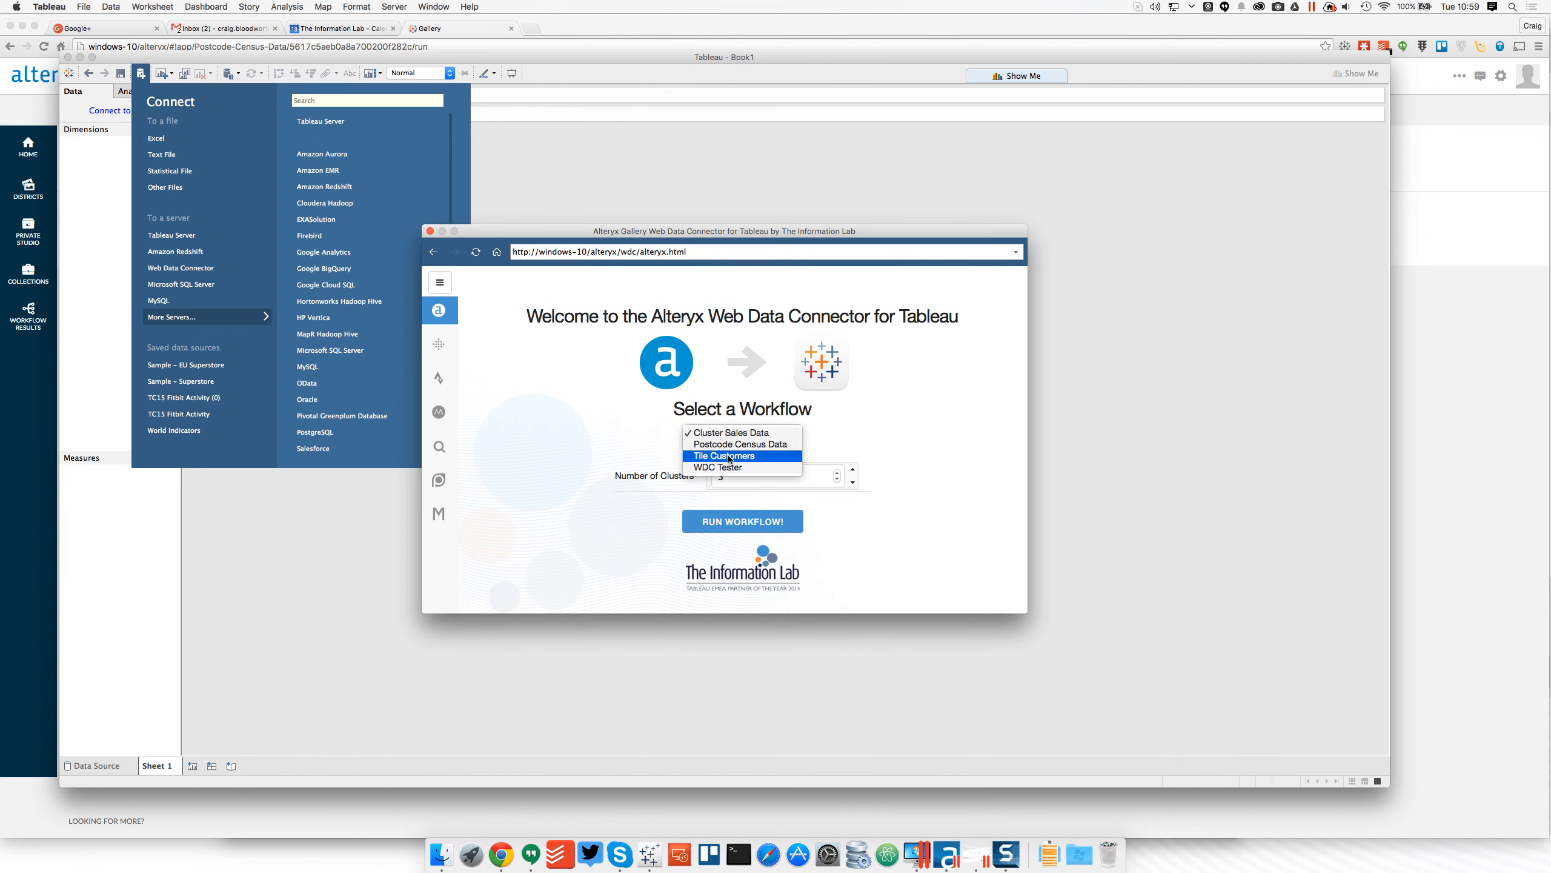
pyautogui.click(786, 446)
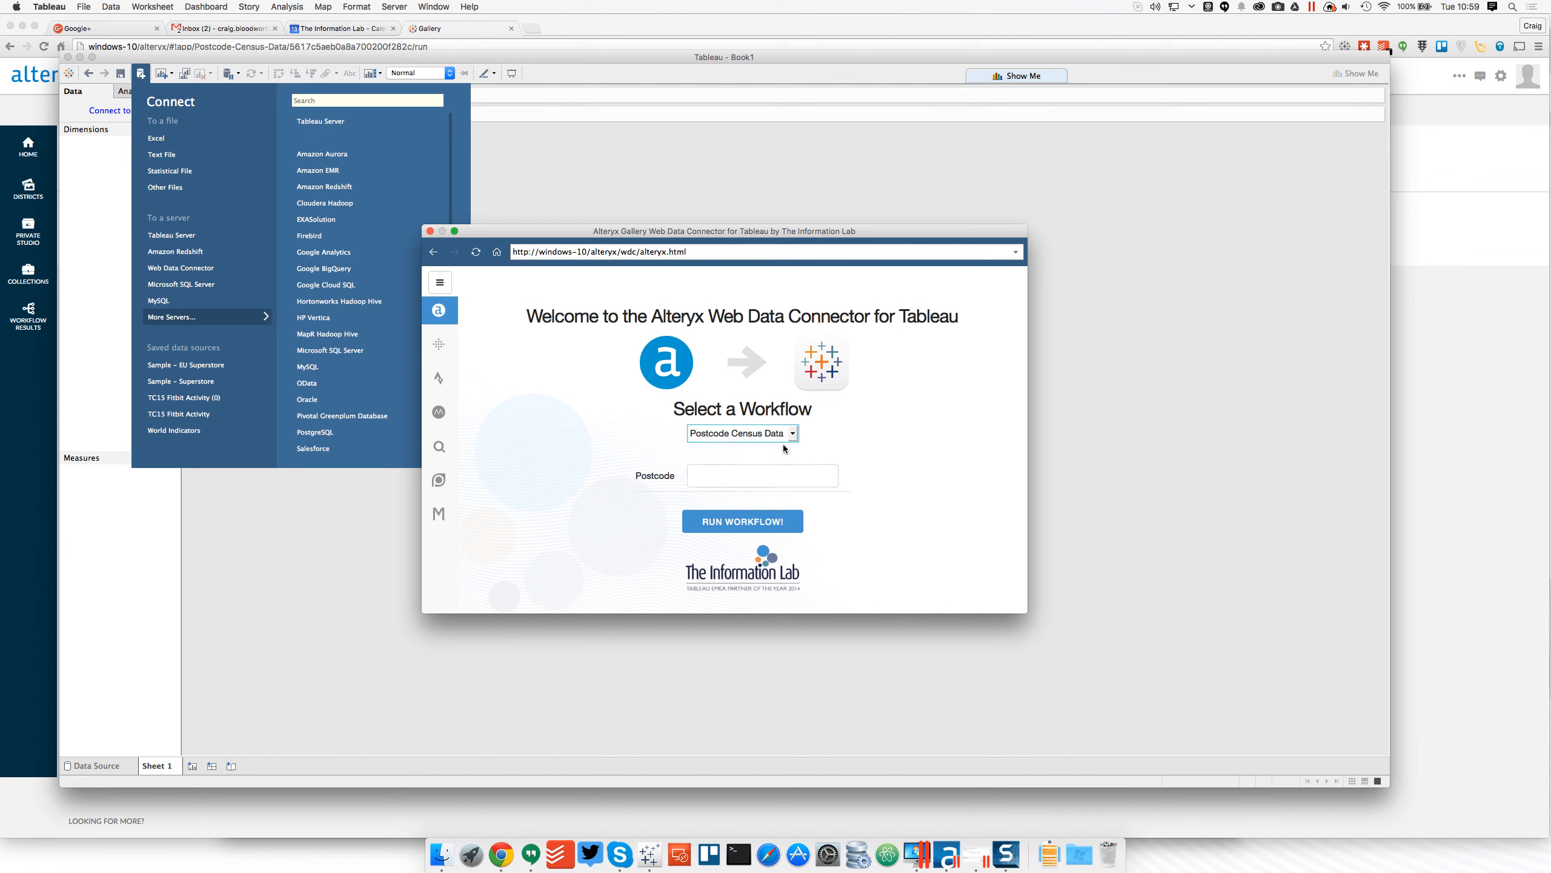
pyautogui.click(737, 474)
pyautogui.write('YO30')
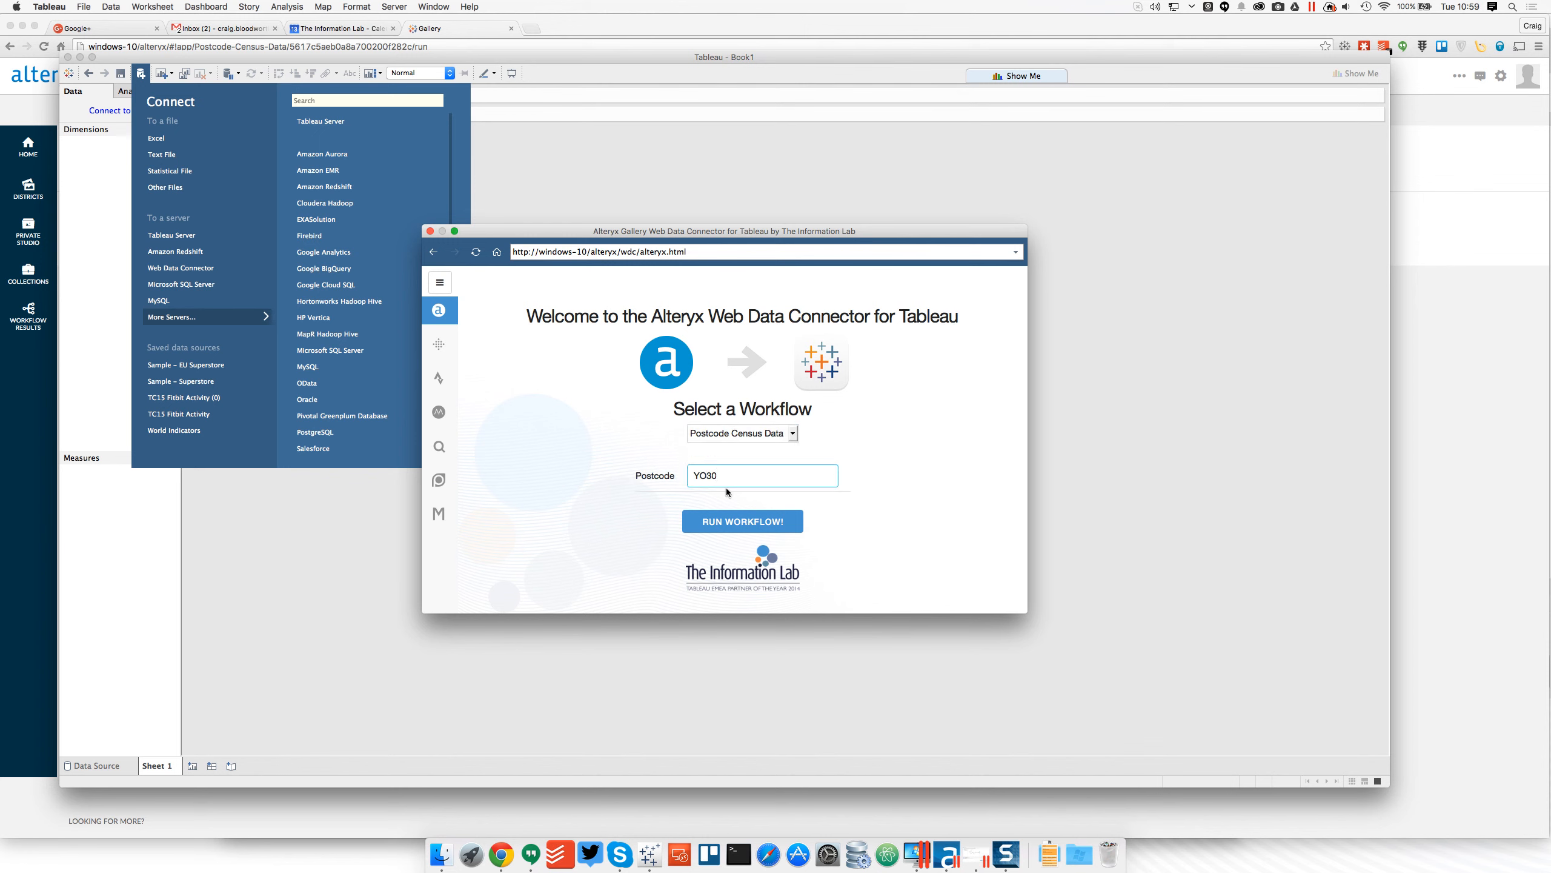
pyautogui.click(719, 521)
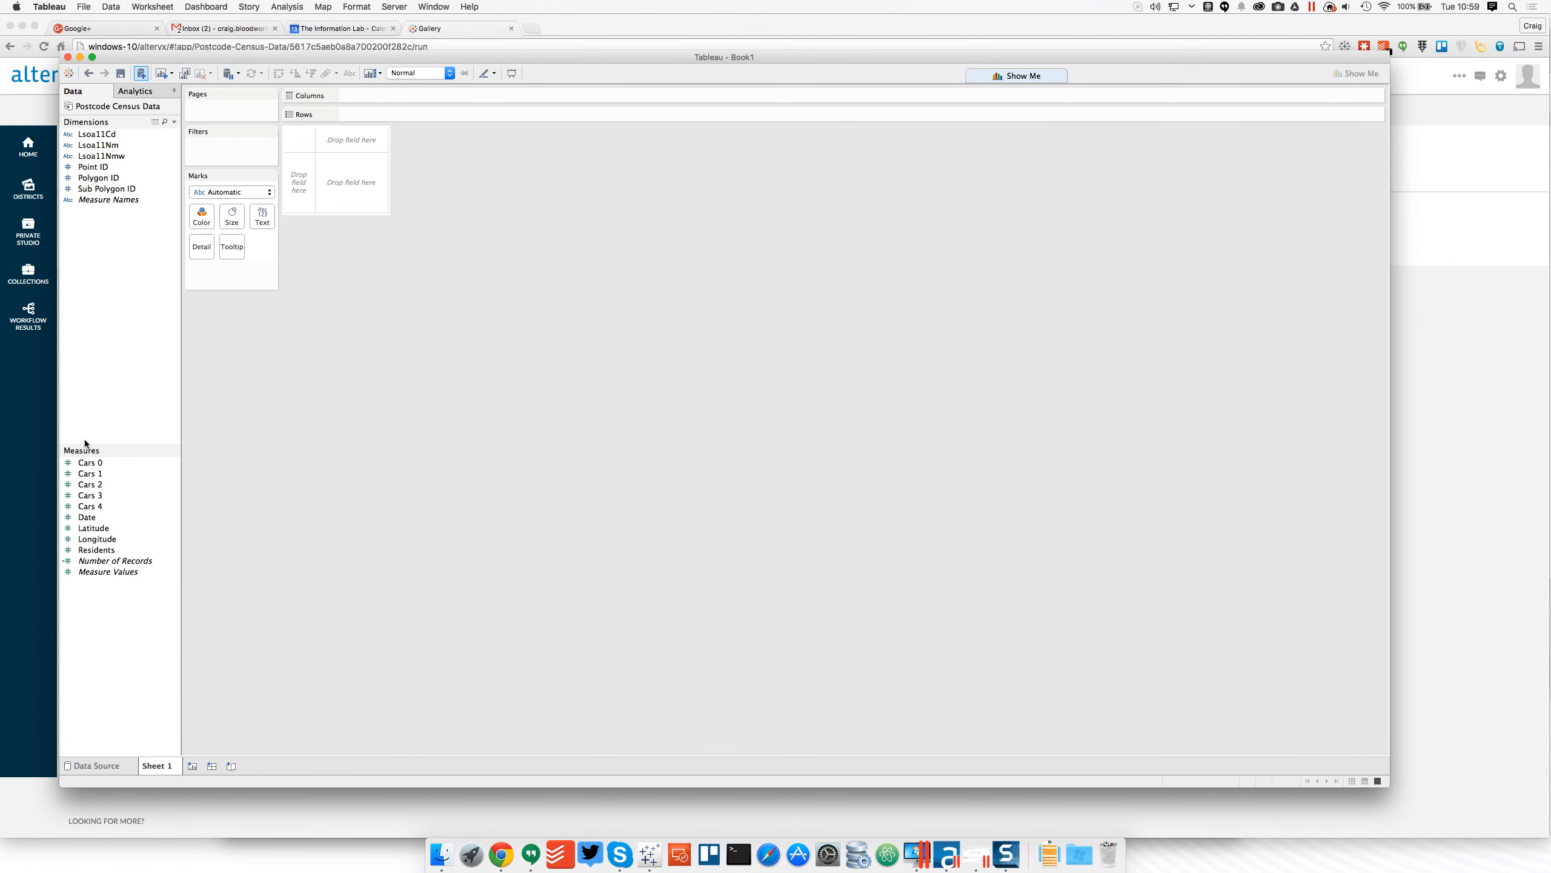
# Step: Plot Longitude against Latitude on the sheet and set the mark type to Polygon
pyautogui.doubleClick(93, 527)
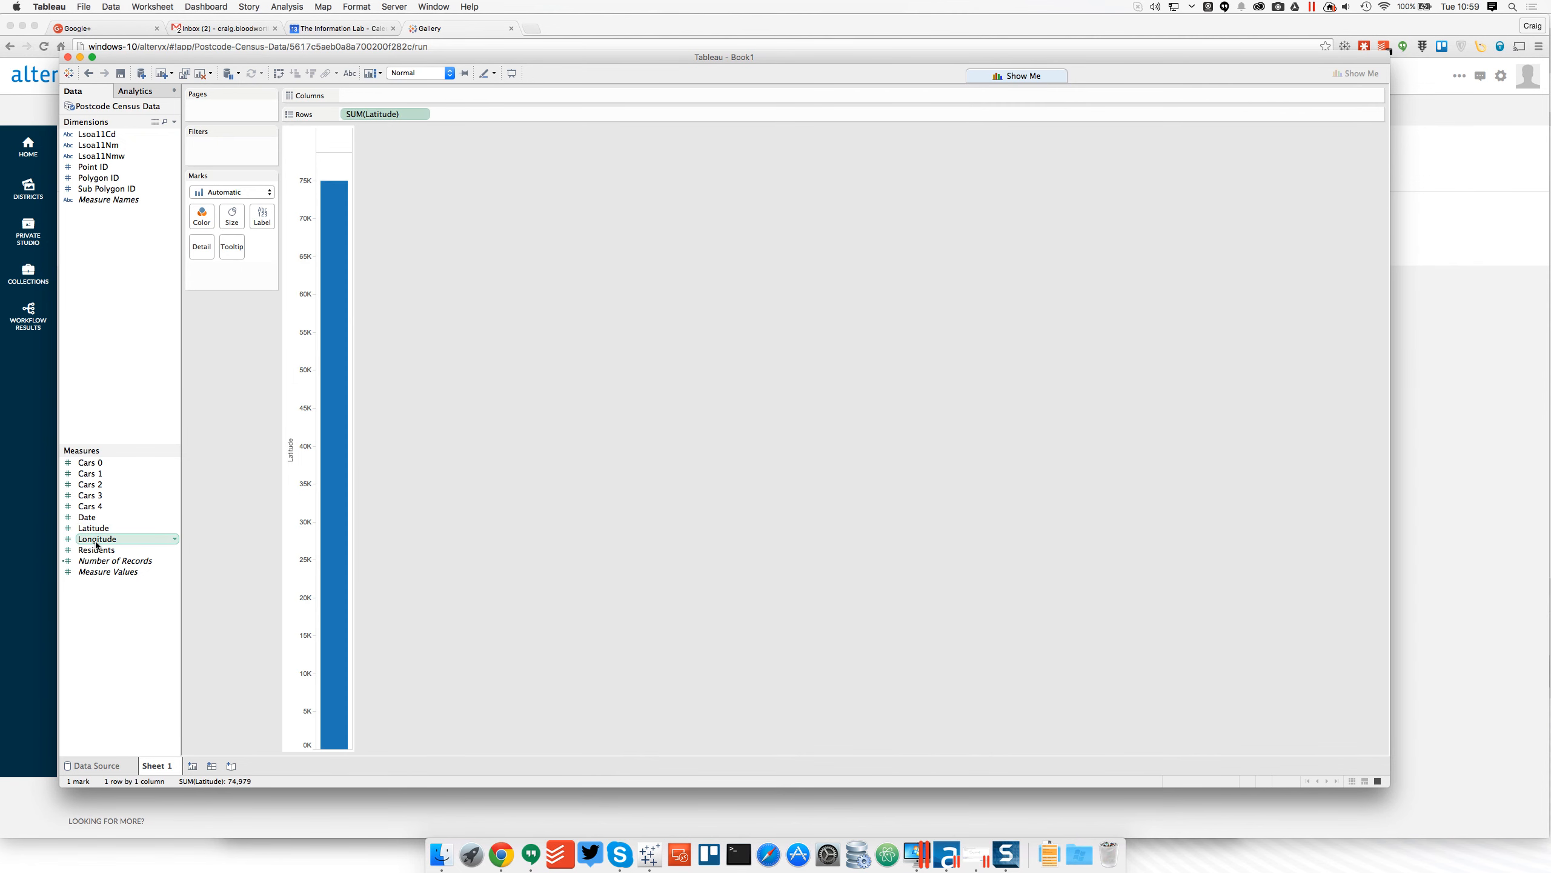
pyautogui.doubleClick(95, 538)
pyautogui.click(232, 192)
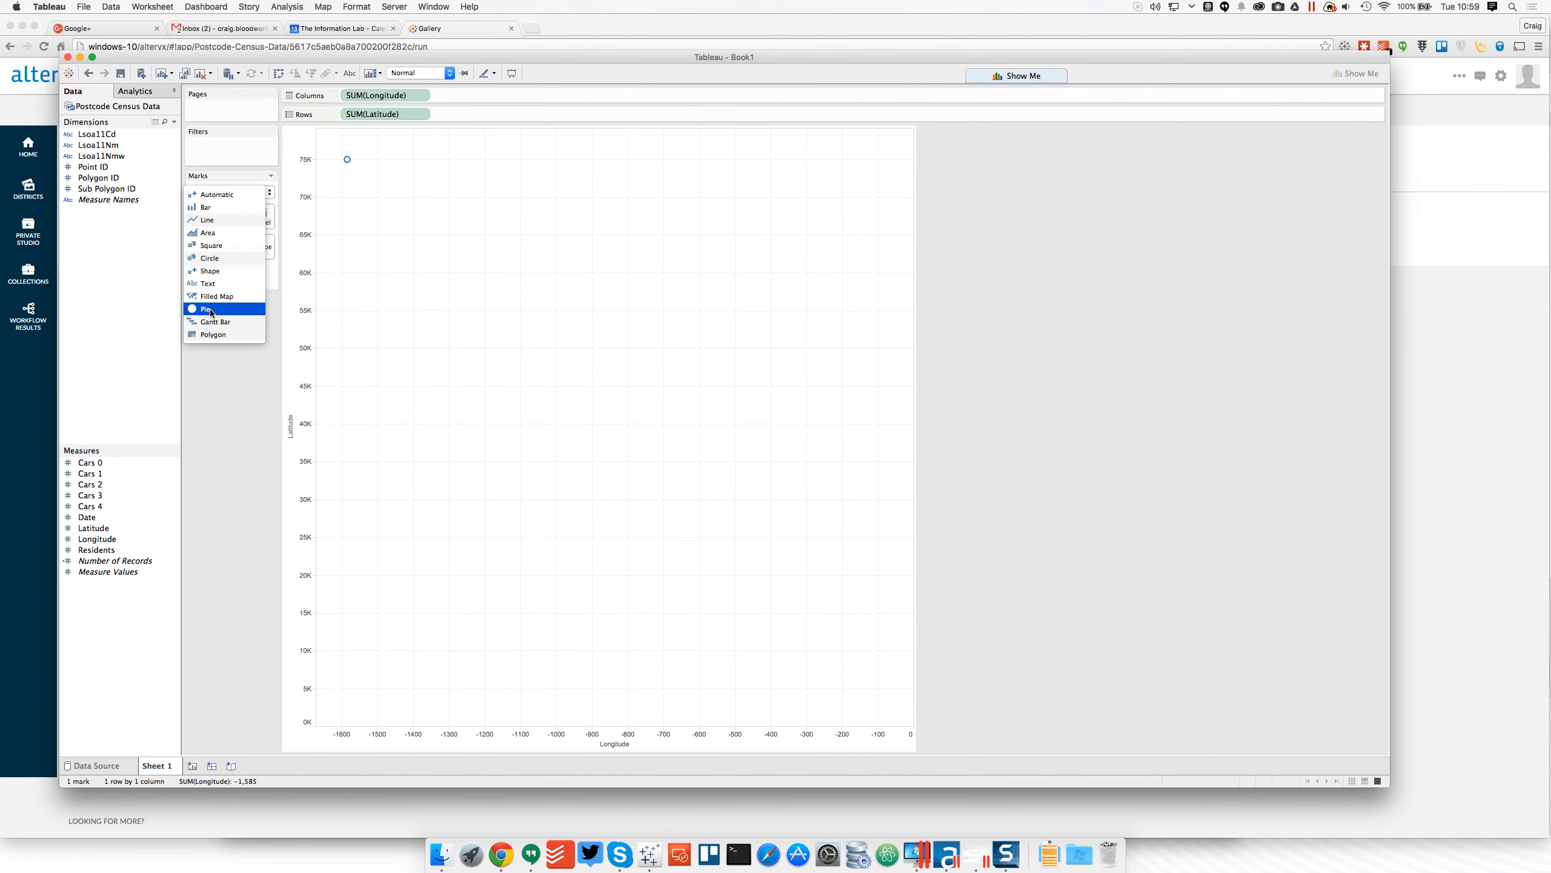
pyautogui.click(209, 333)
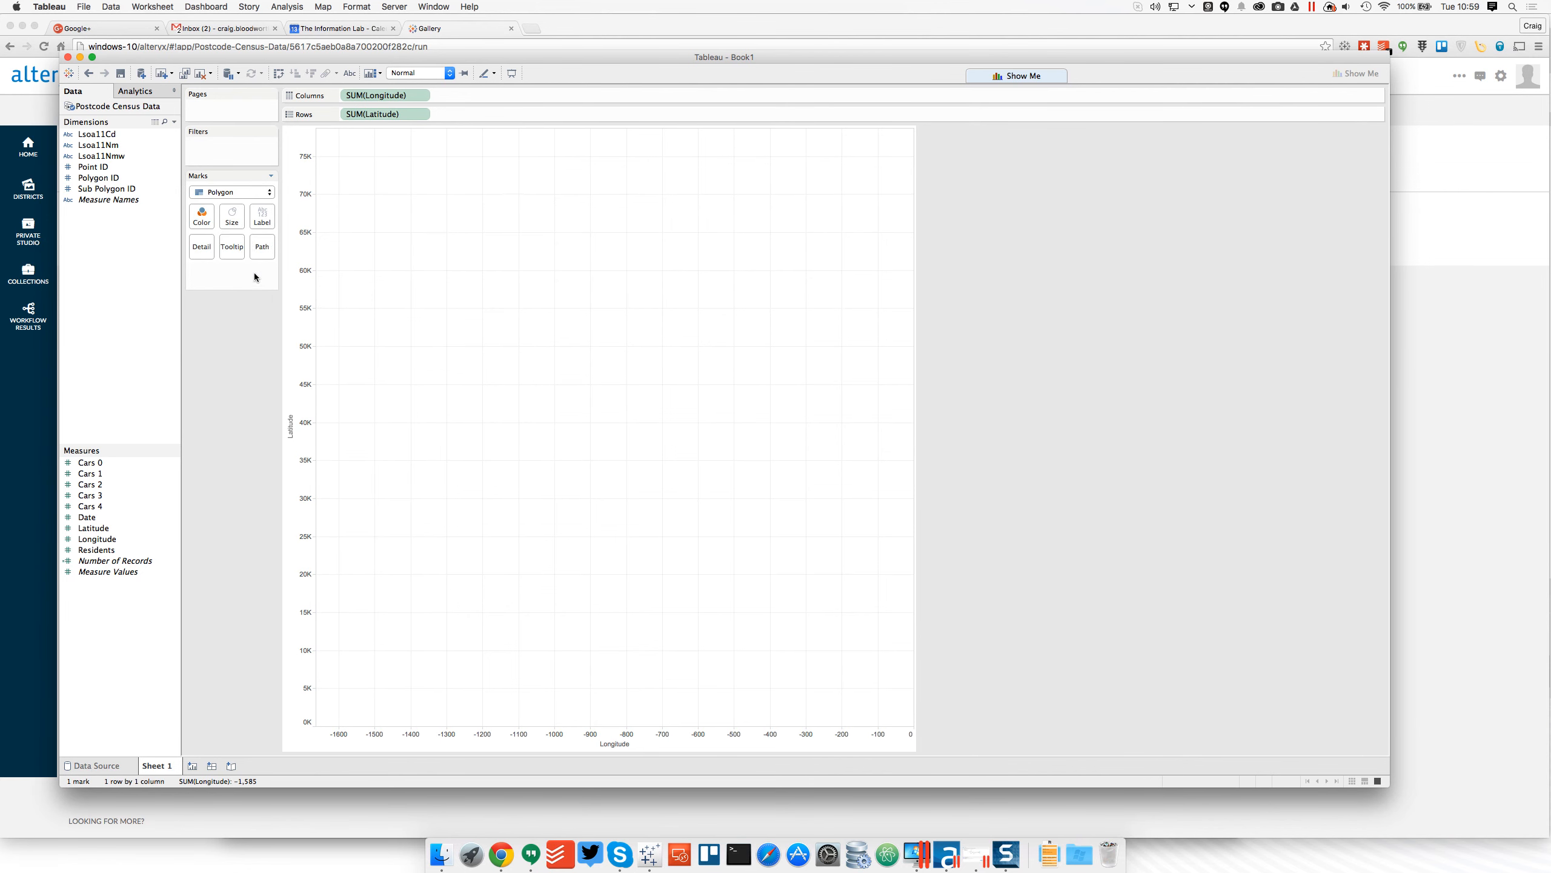
# Step: Remove Longitude and Latitude from the shelves and assign each field its matching Latitude or Longitude geographic role
pyautogui.moveTo(385, 96); pyautogui.dragTo(140, 402)
pyautogui.moveTo(365, 117); pyautogui.dragTo(115, 431)
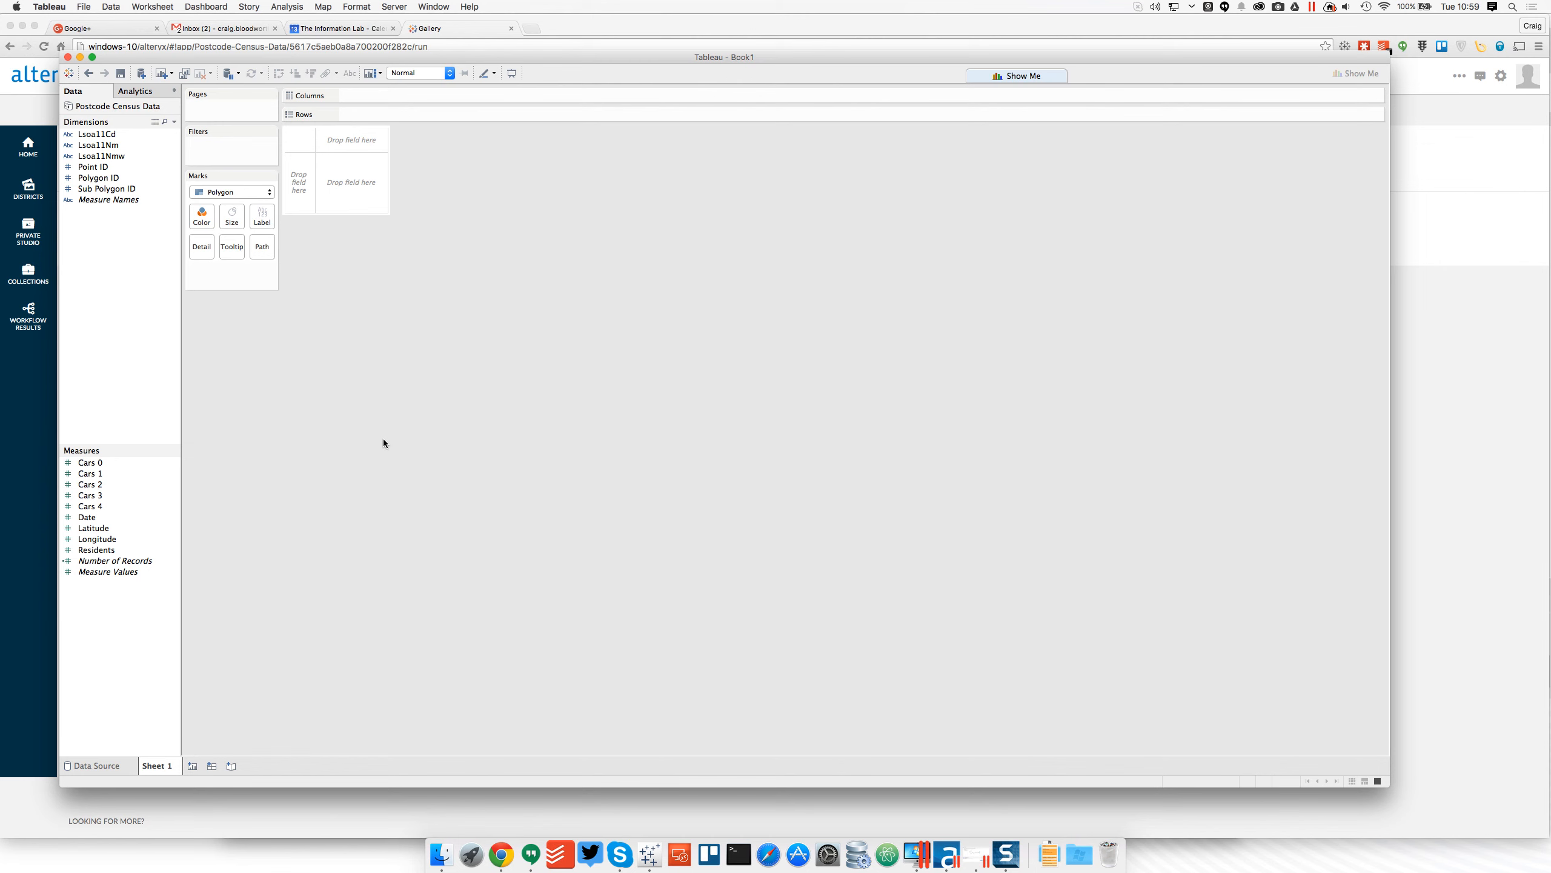
pyautogui.rightClick(123, 528)
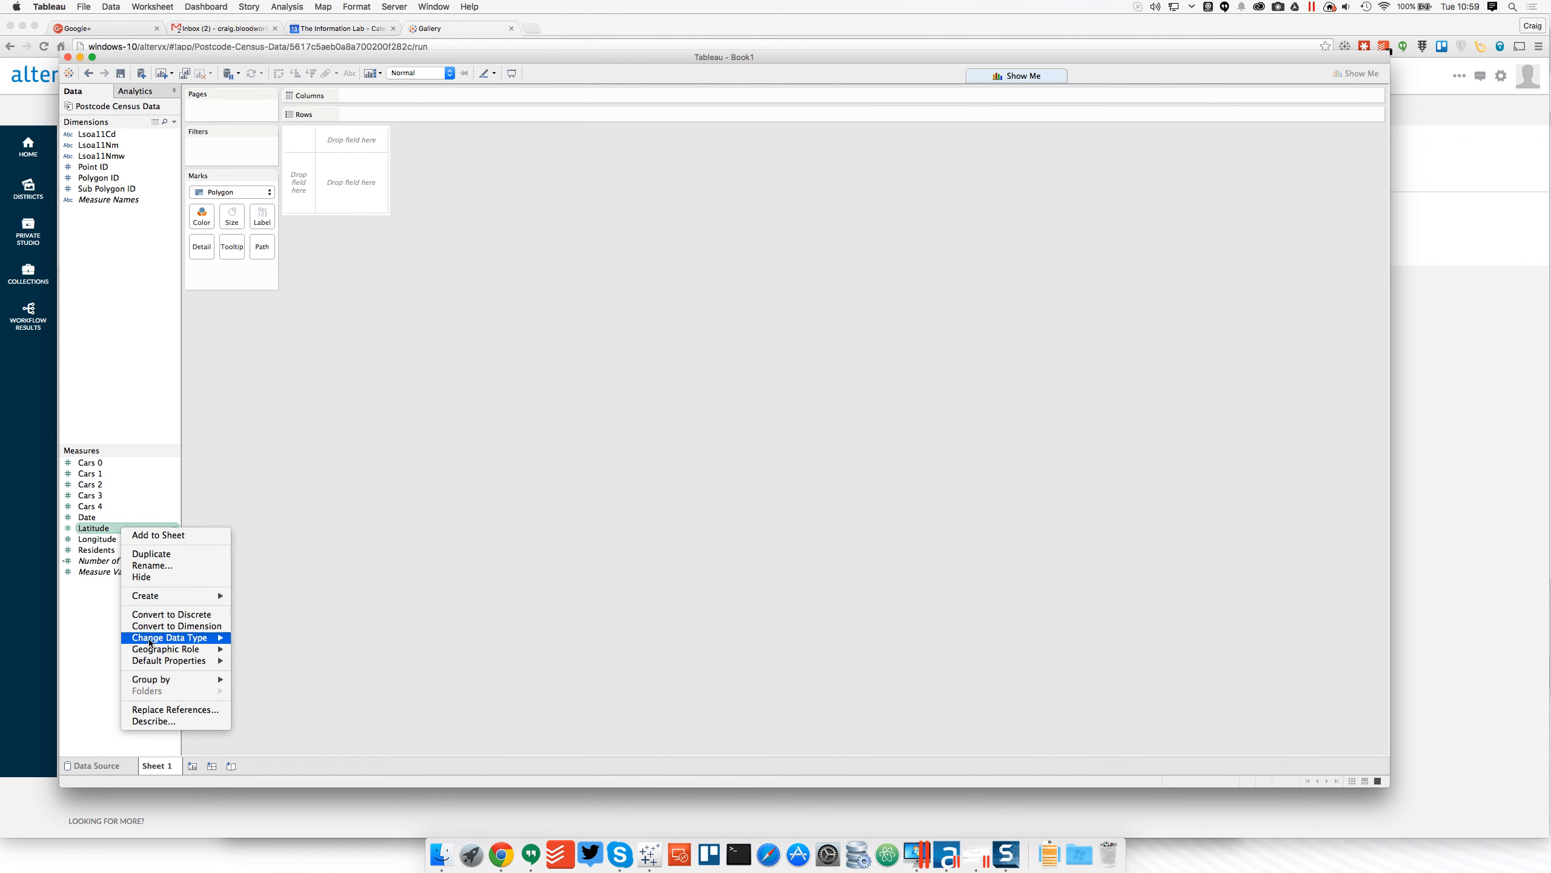
pyautogui.moveTo(215, 653)
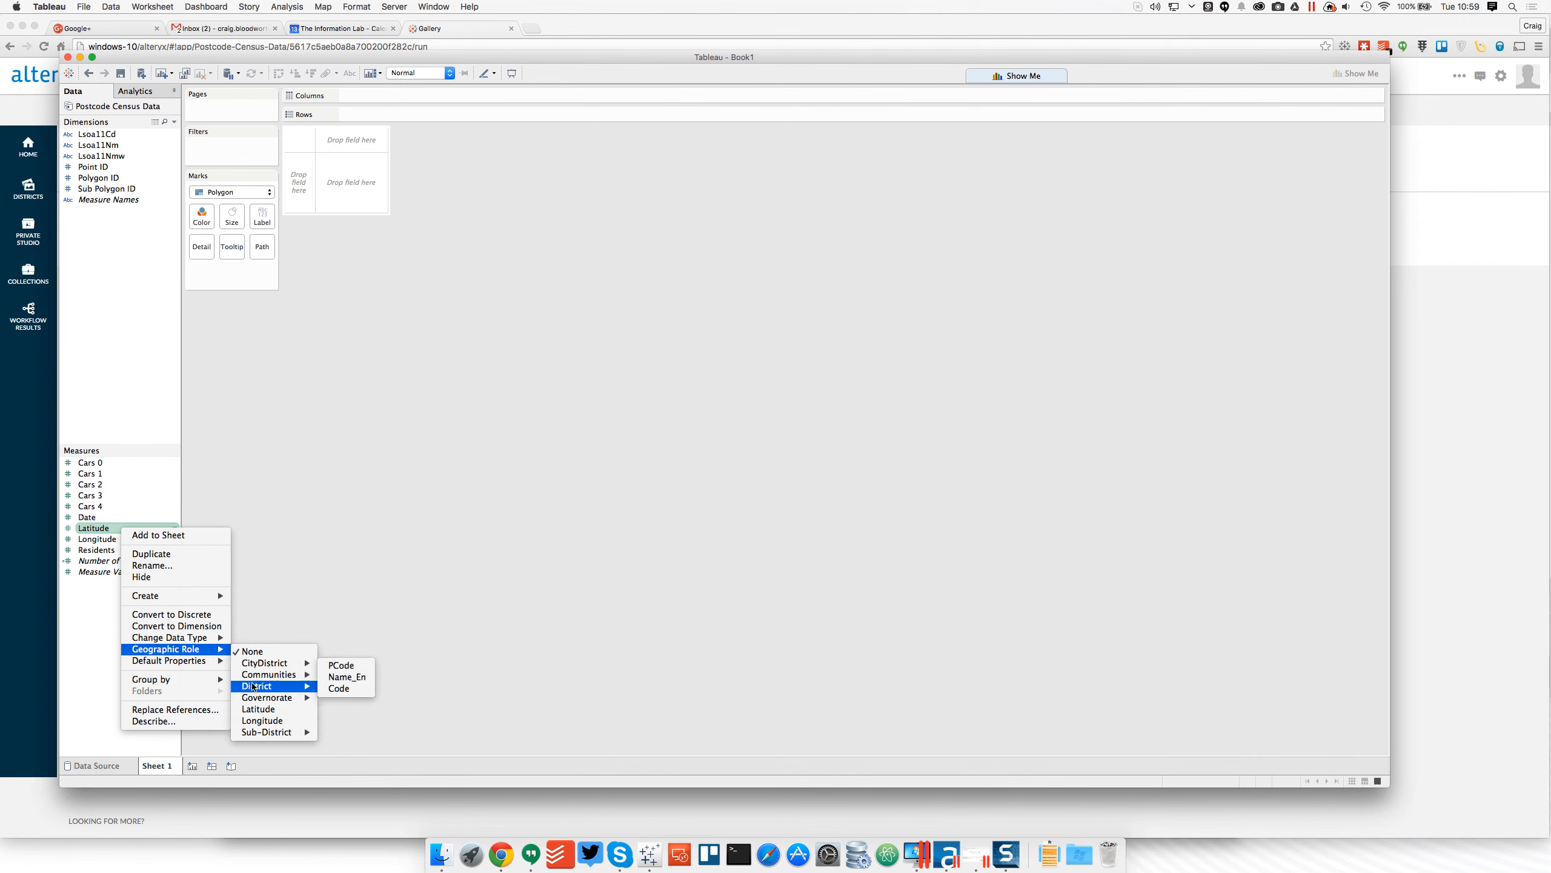
pyautogui.click(258, 710)
pyautogui.rightClick(97, 539)
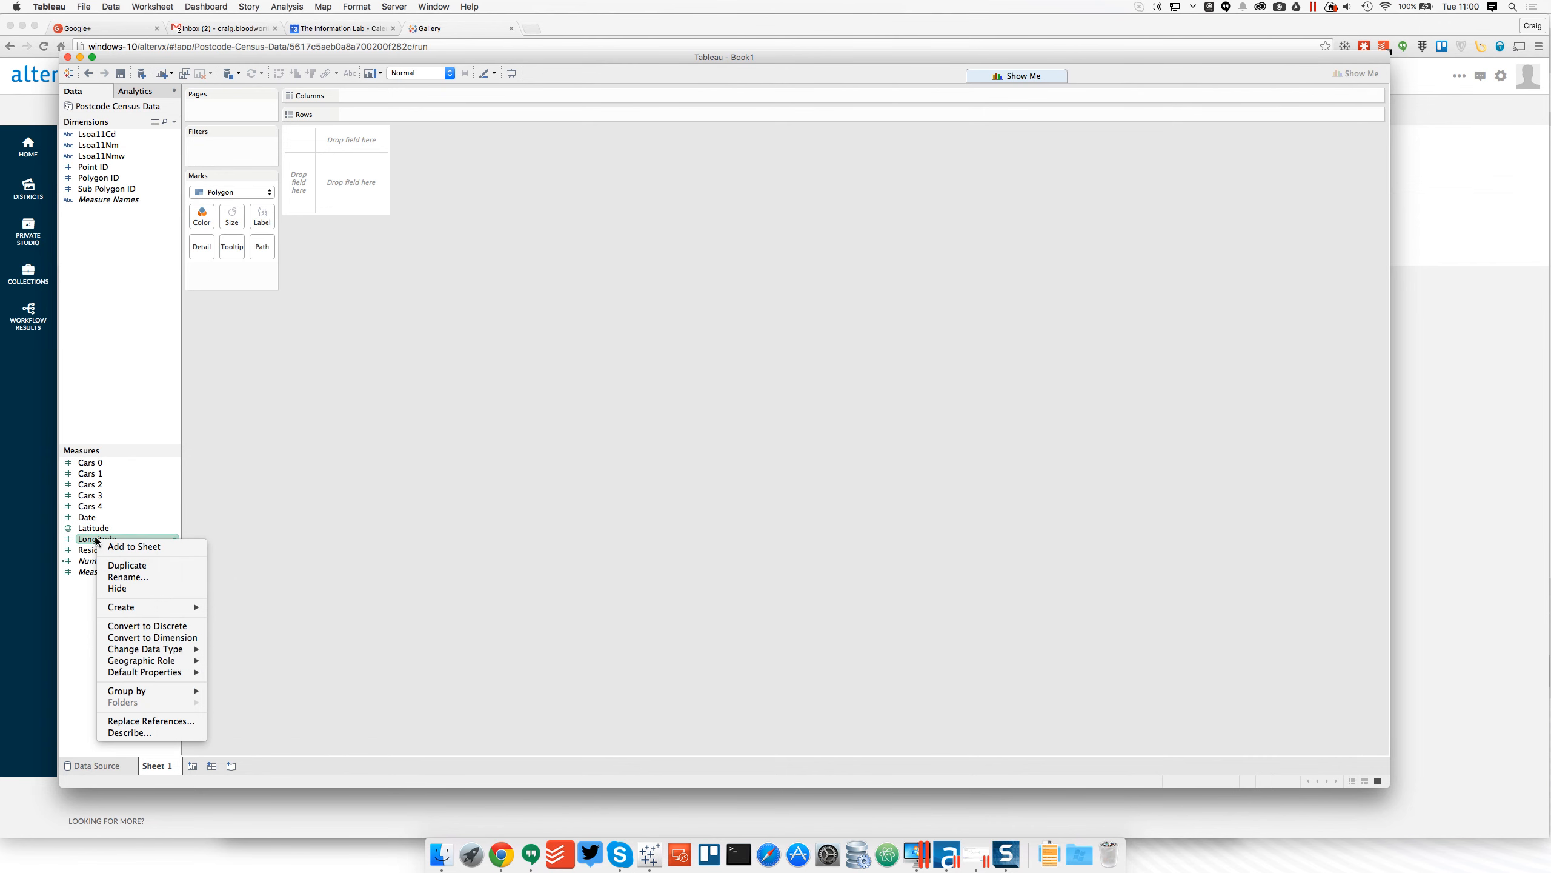
pyautogui.click(244, 729)
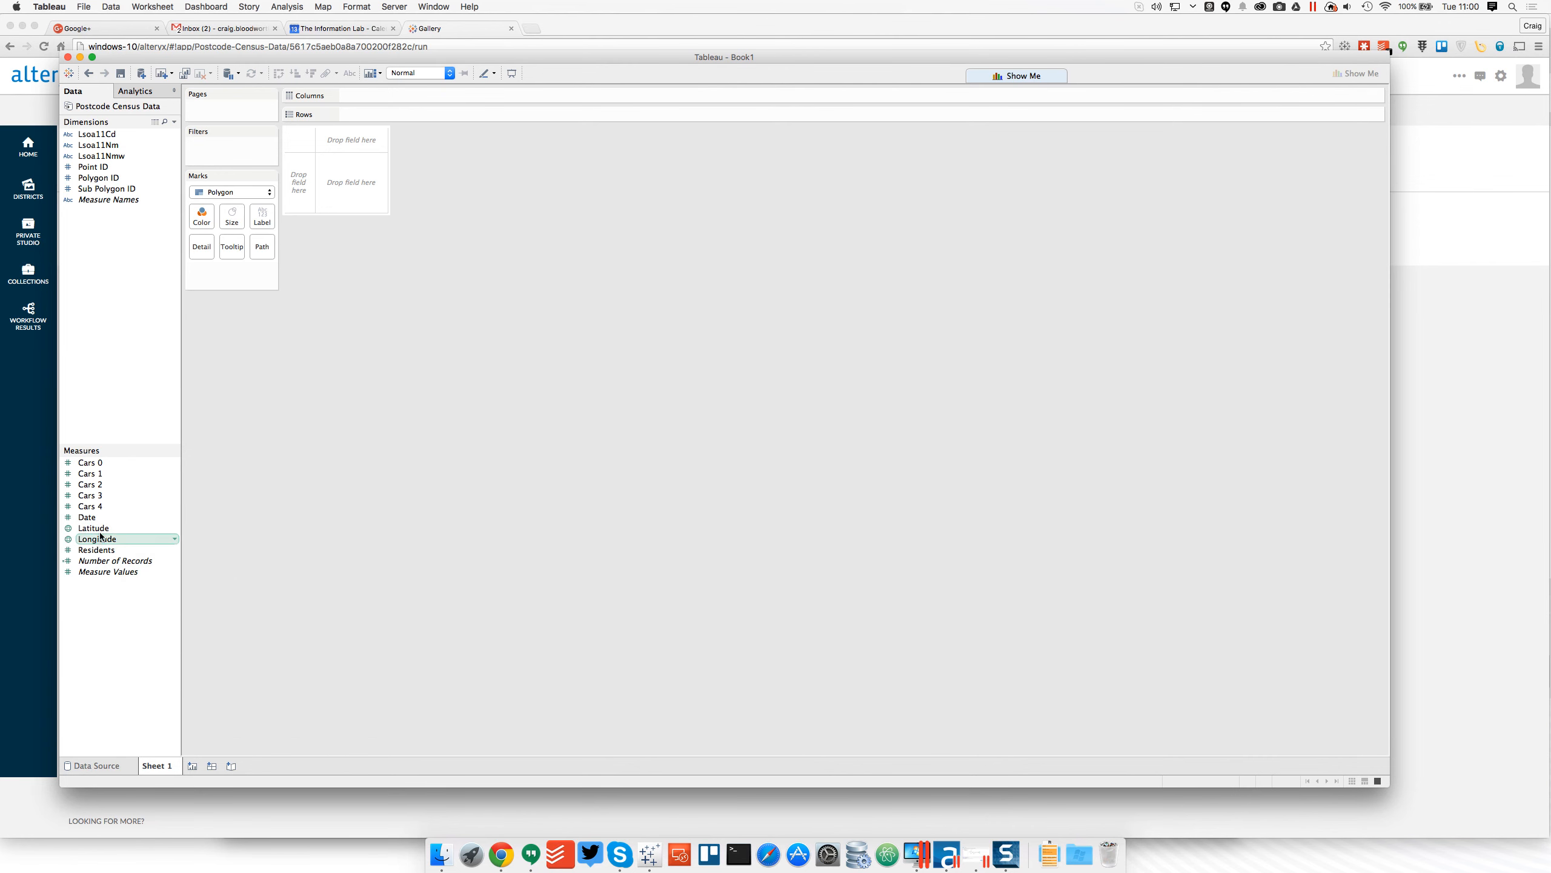
# Step: Build a map from Latitude and Longitude, with Point ID as the path and Polygon ID and Sub Polygon ID as detail
pyautogui.doubleClick(97, 529)
pyautogui.doubleClick(98, 539)
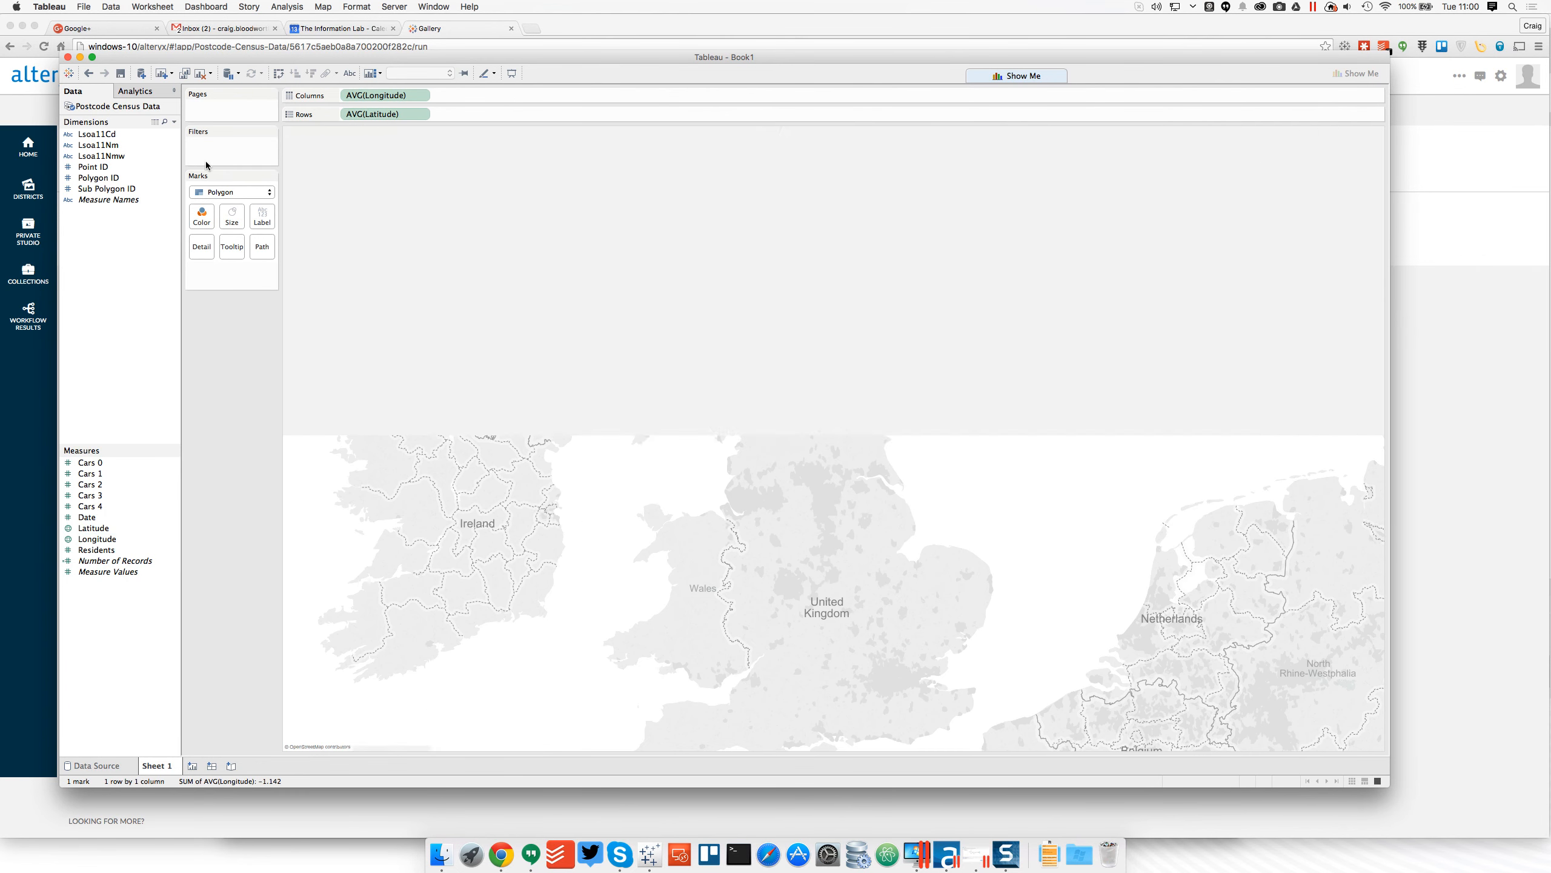
pyautogui.moveTo(93, 167); pyautogui.dragTo(264, 248)
pyautogui.click(97, 177)
pyautogui.keyDown('super'); pyautogui.click(101, 189); pyautogui.keyUp('super')
pyautogui.moveTo(101, 190); pyautogui.dragTo(244, 283)
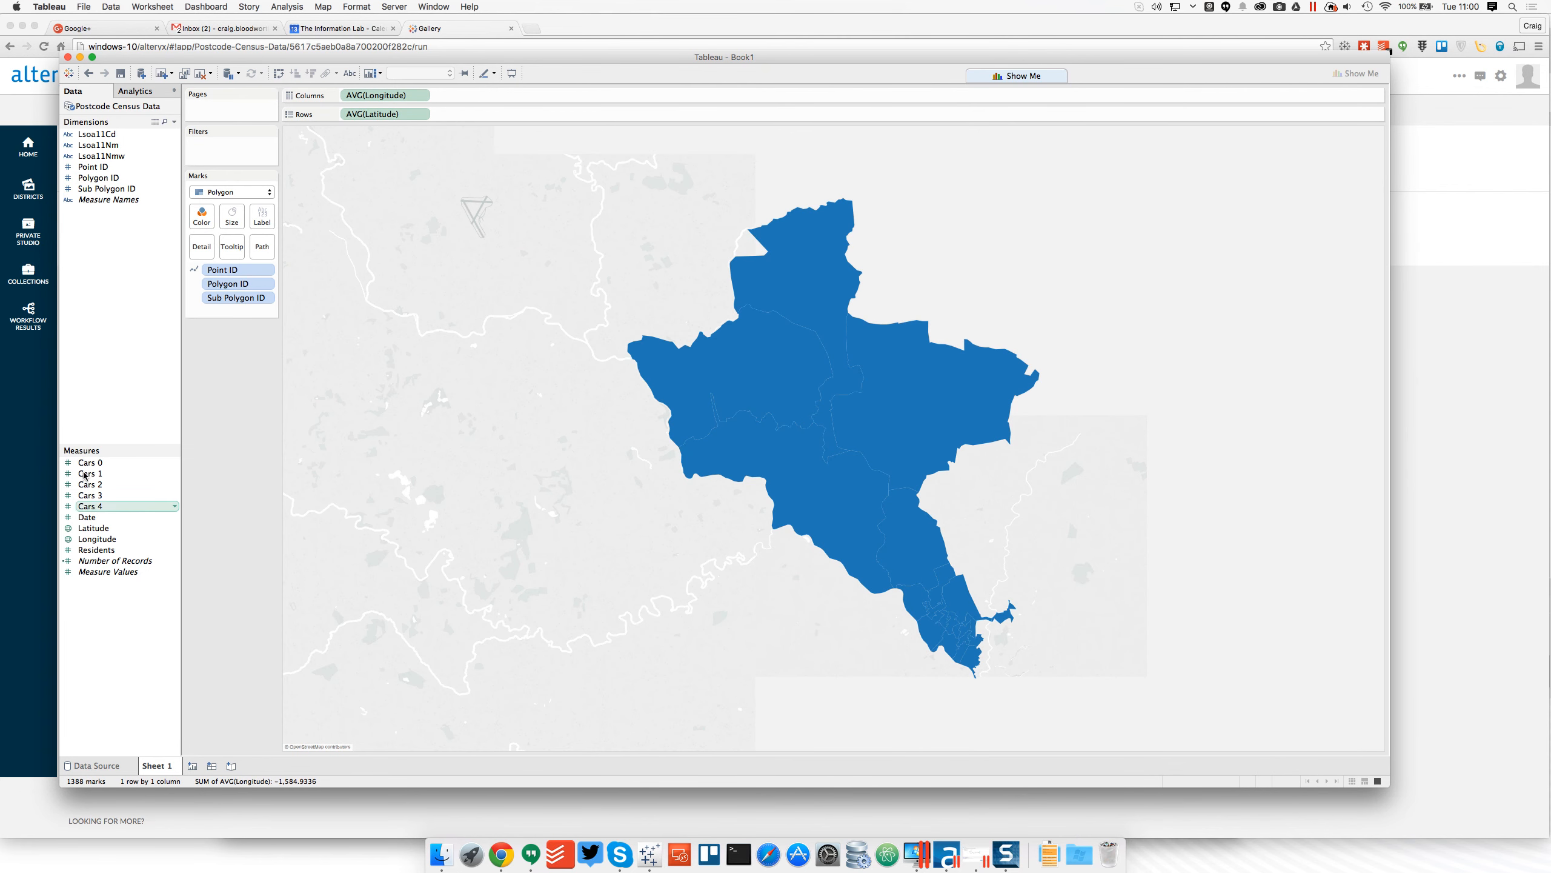
# Step: Color the map polygons by the Cars 0 measure
pyautogui.click(104, 465)
pyautogui.moveTo(105, 468); pyautogui.dragTo(202, 218)
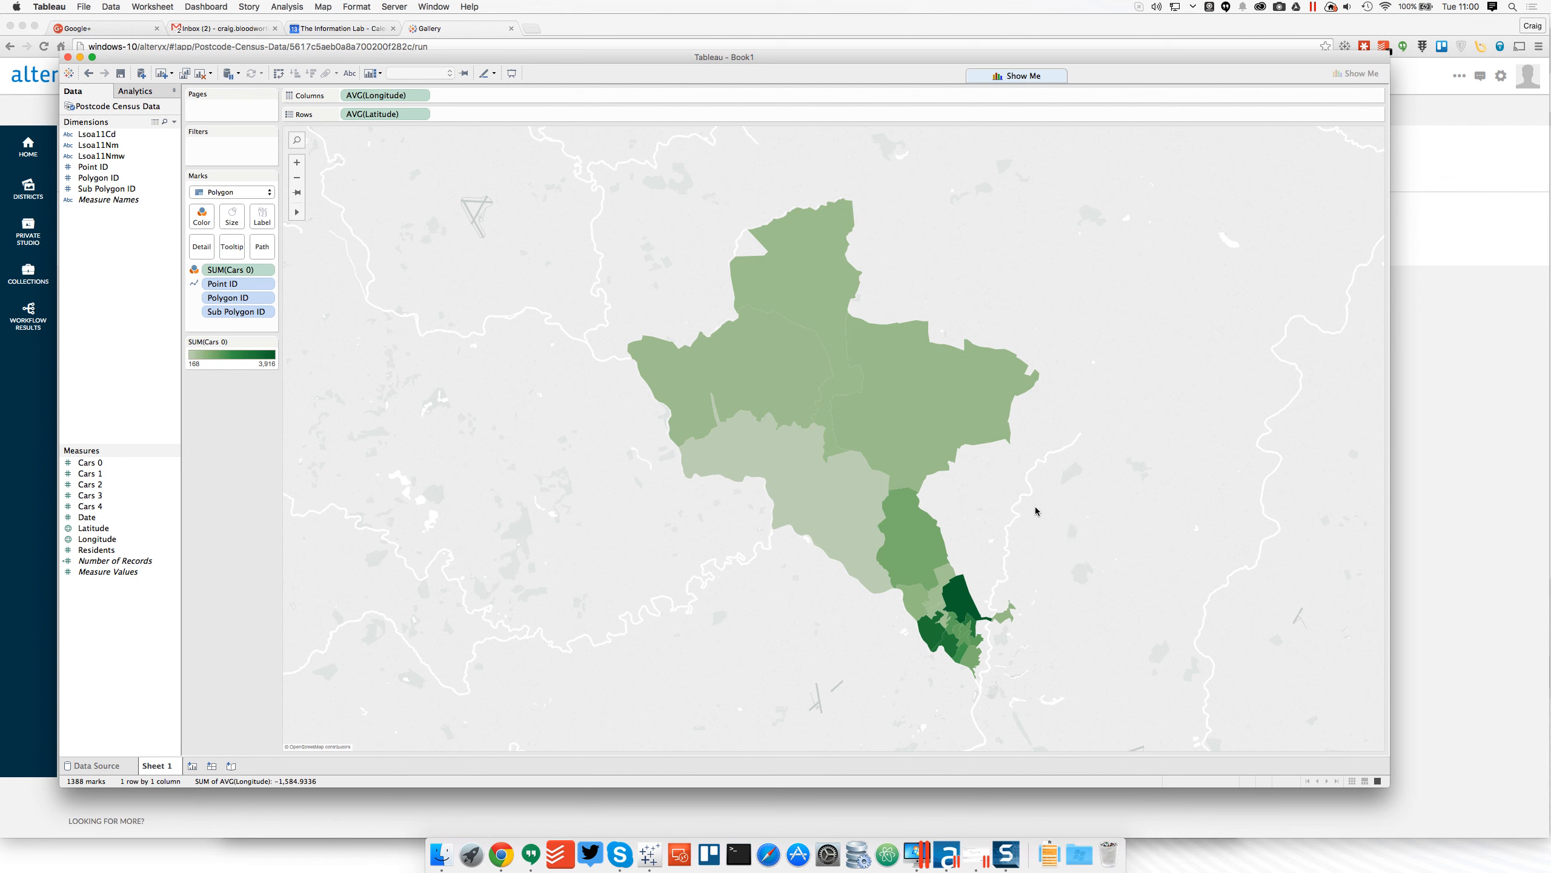
pyautogui.rightClick(135, 107)
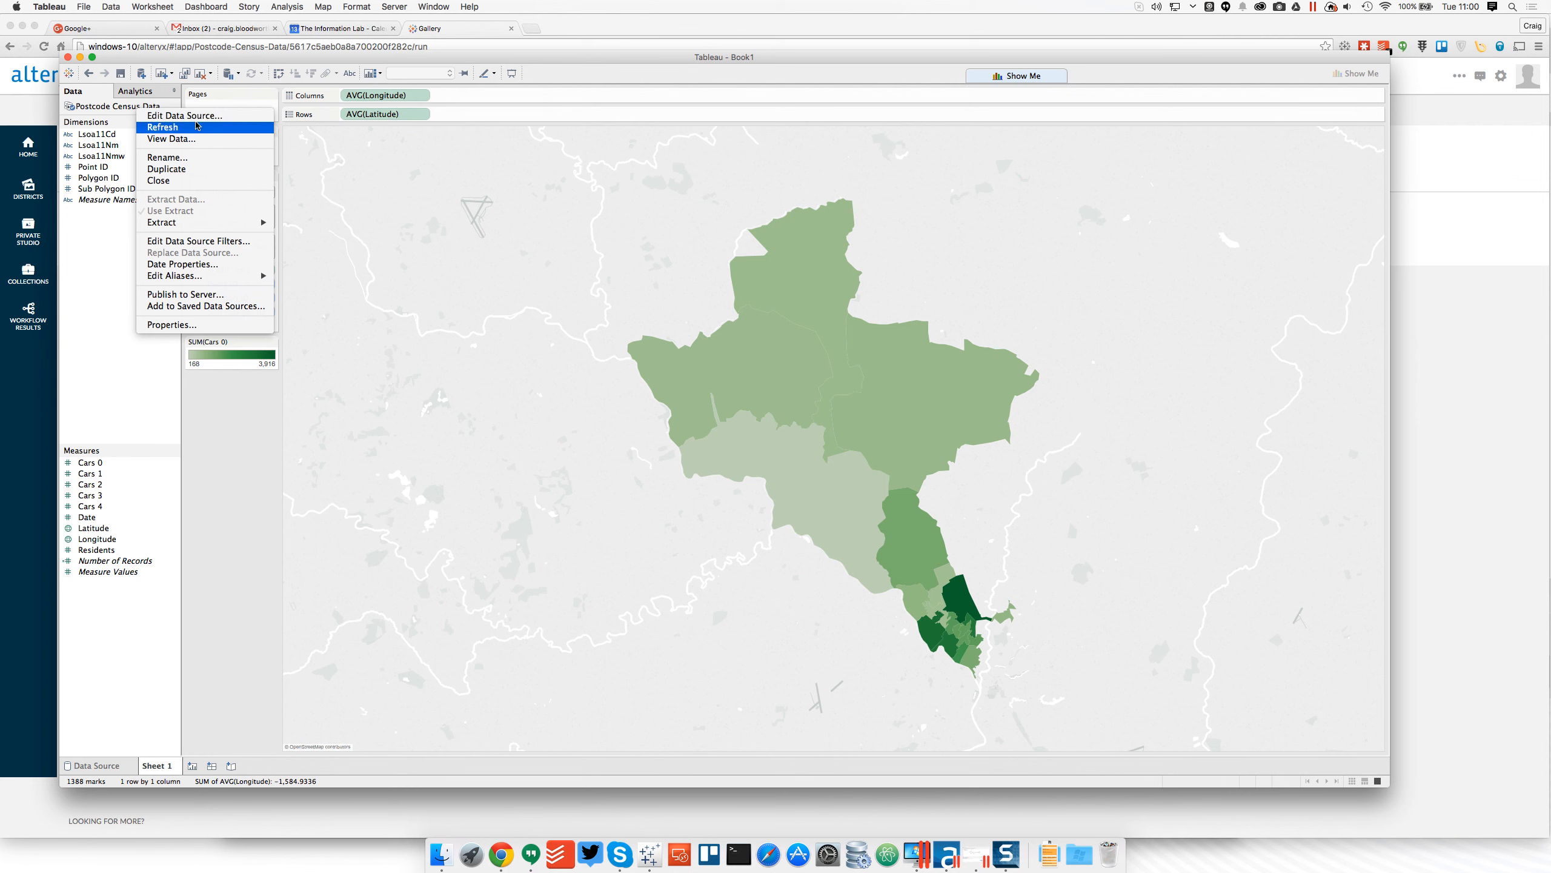
pyautogui.click(468, 367)
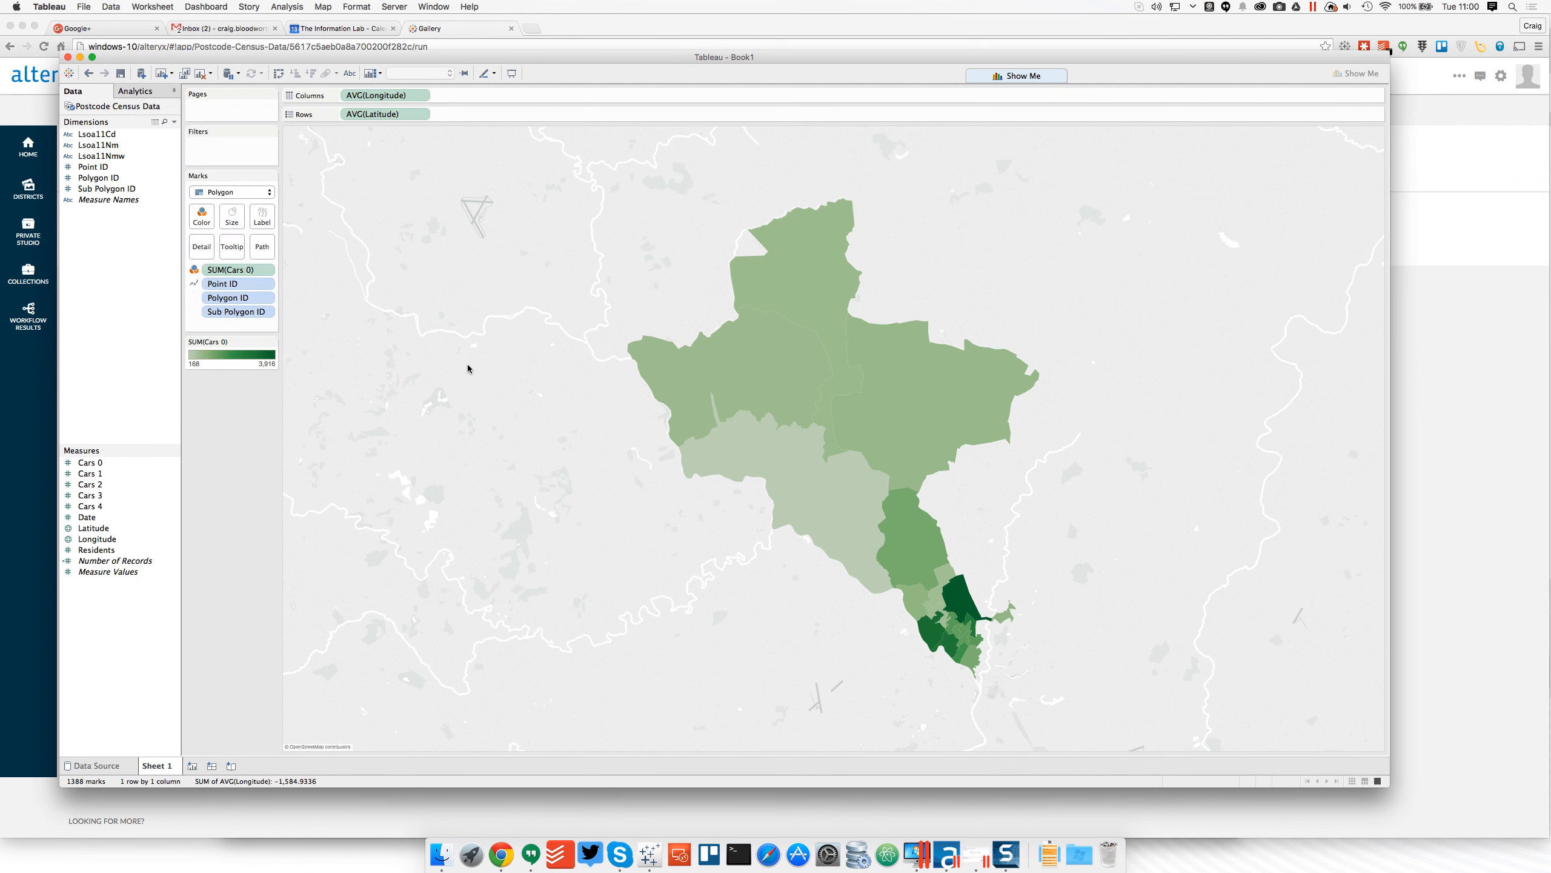